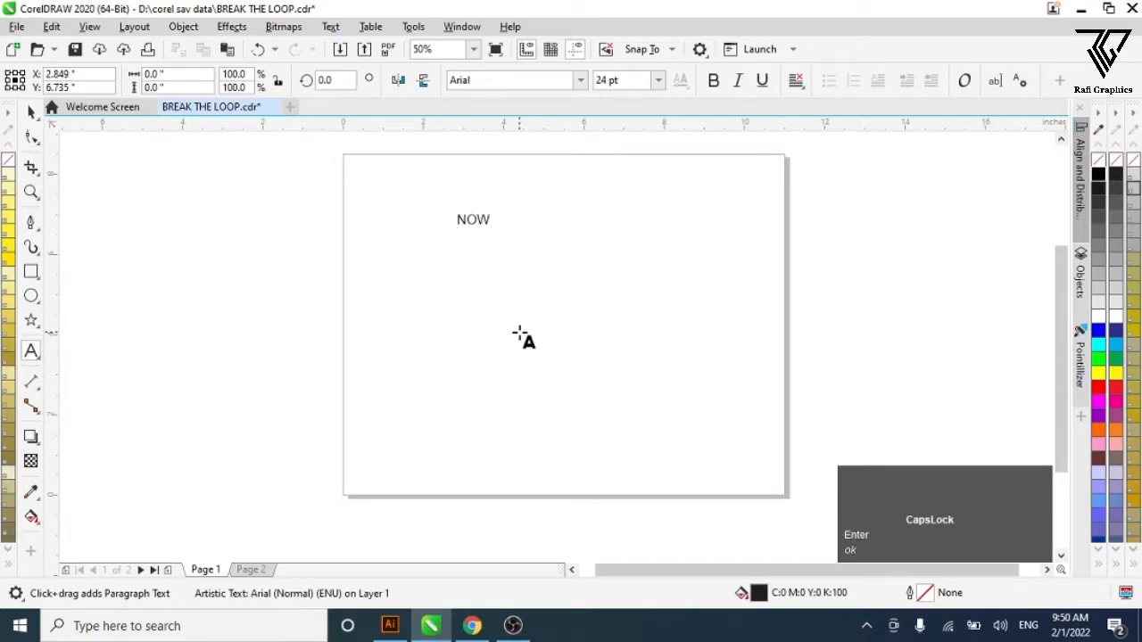
Add NEVER as a second line under NOW and enlarge the text to about 133 pt.
{"action": "type", "text": "NEVER"}
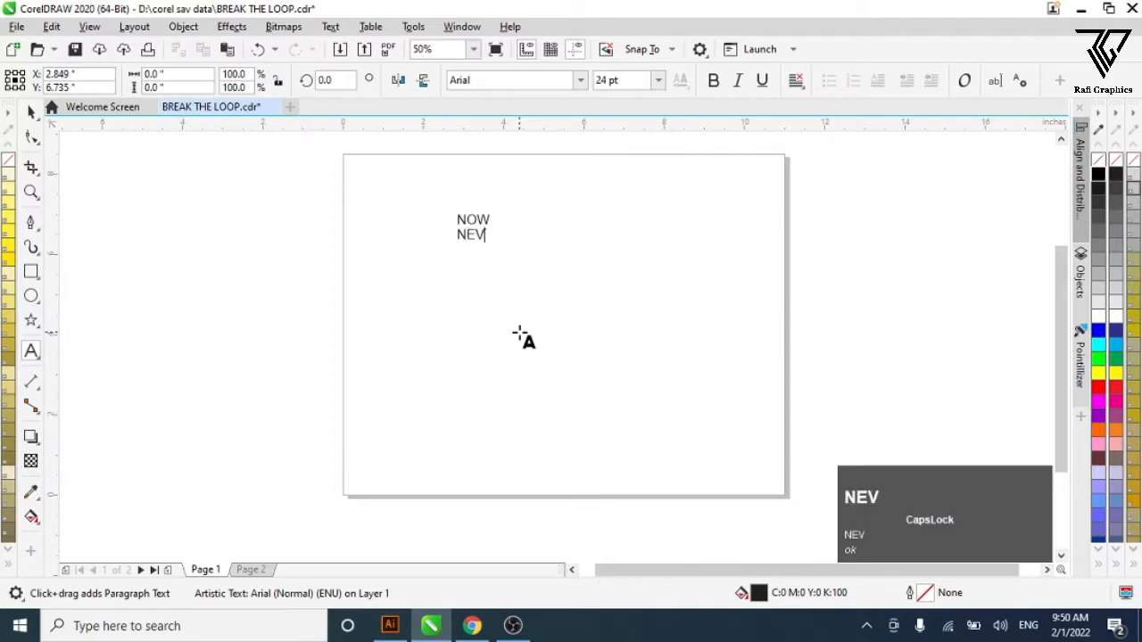
{"action": "left_click", "coordinate": [30, 114]}
{"action": "left_click_drag", "start_coordinate": [509, 245], "coordinate": [577, 336]}
{"action": "left_click_drag", "start_coordinate": [493, 241], "coordinate": [565, 304]}
{"action": "left_click_drag", "start_coordinate": [665, 367], "coordinate": [701, 409]}
Break the two-line text apart so NOW and NEVER are separate text objects.
{"action": "left_click_drag", "start_coordinate": [398, 224], "coordinate": [700, 432]}
{"action": "key", "text": "ctrl+k"}
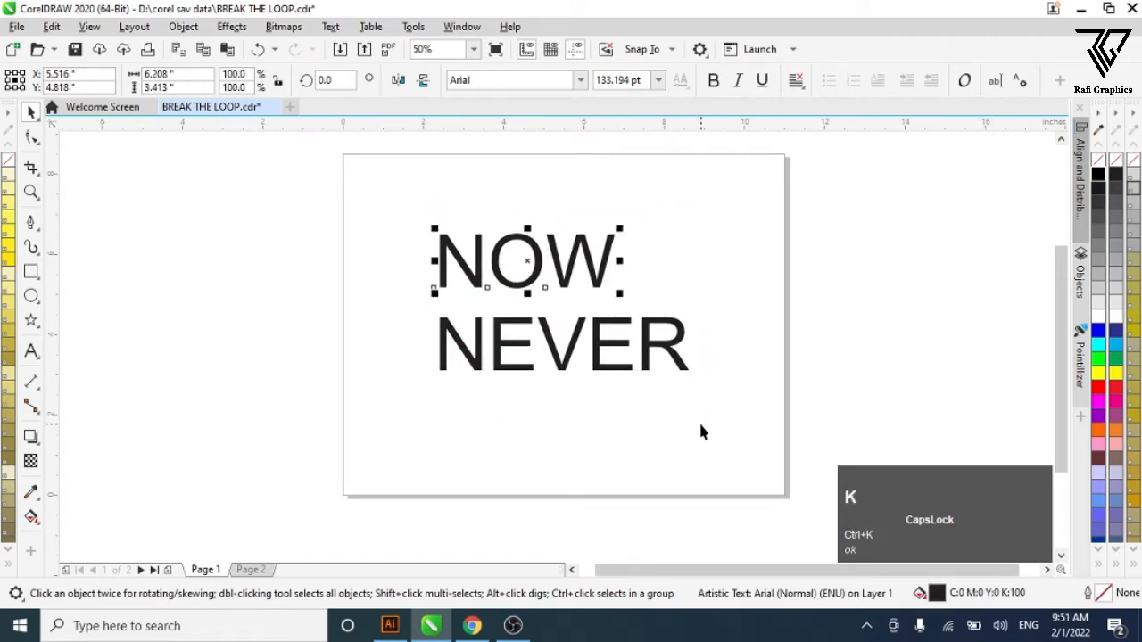
{"action": "left_click", "coordinate": [346, 297]}
Set the word NOW in the GeoSlab703 MdCn BT font.
{"action": "left_click", "coordinate": [486, 277]}
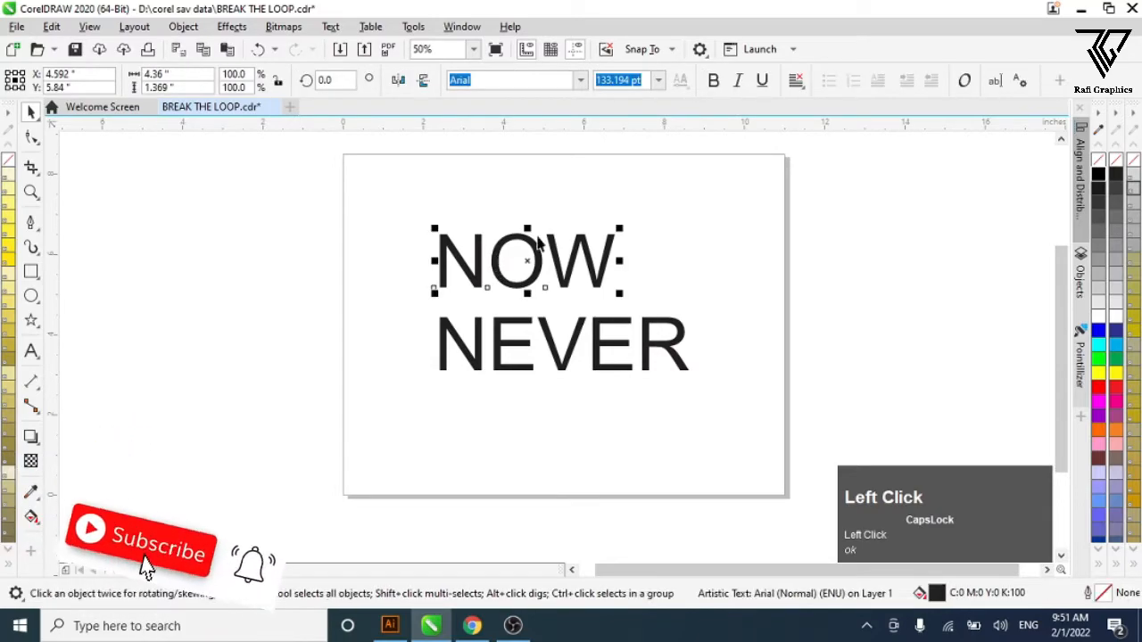
{"action": "left_click", "coordinate": [580, 80]}
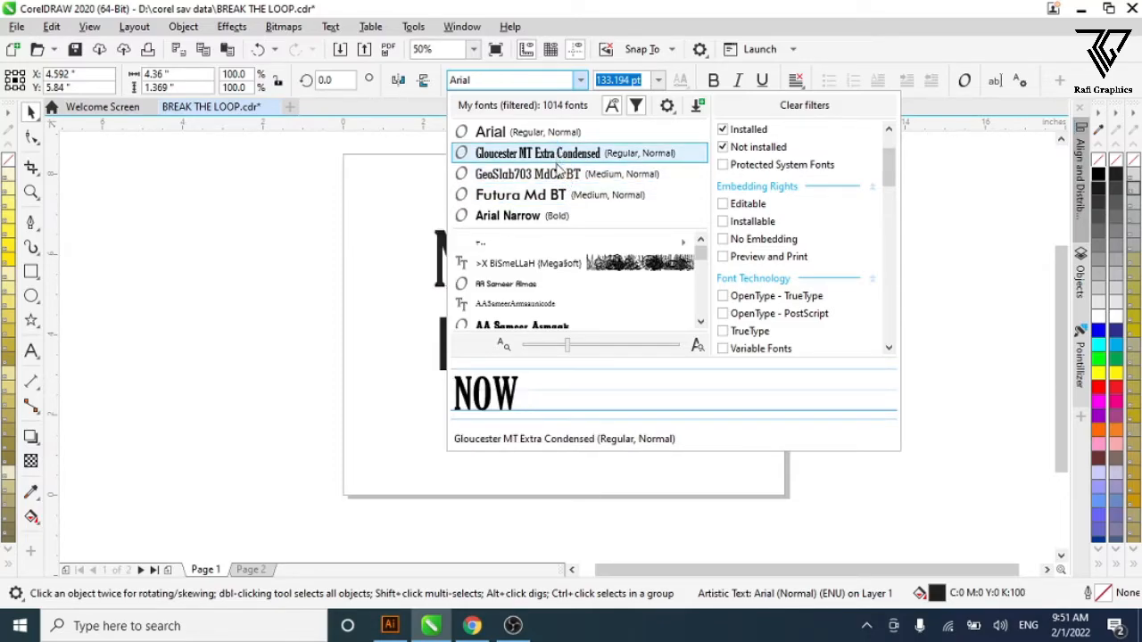
{"action": "left_click", "coordinate": [572, 175]}
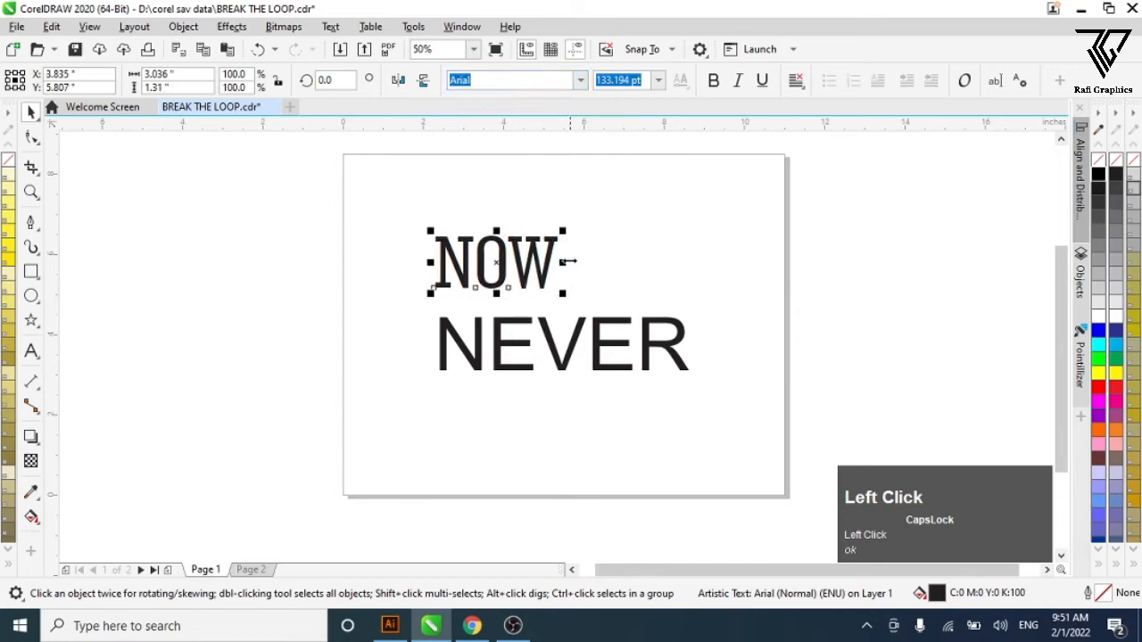
Set the word NEVER in the Futura Md BT font.
{"action": "left_click", "coordinate": [559, 359]}
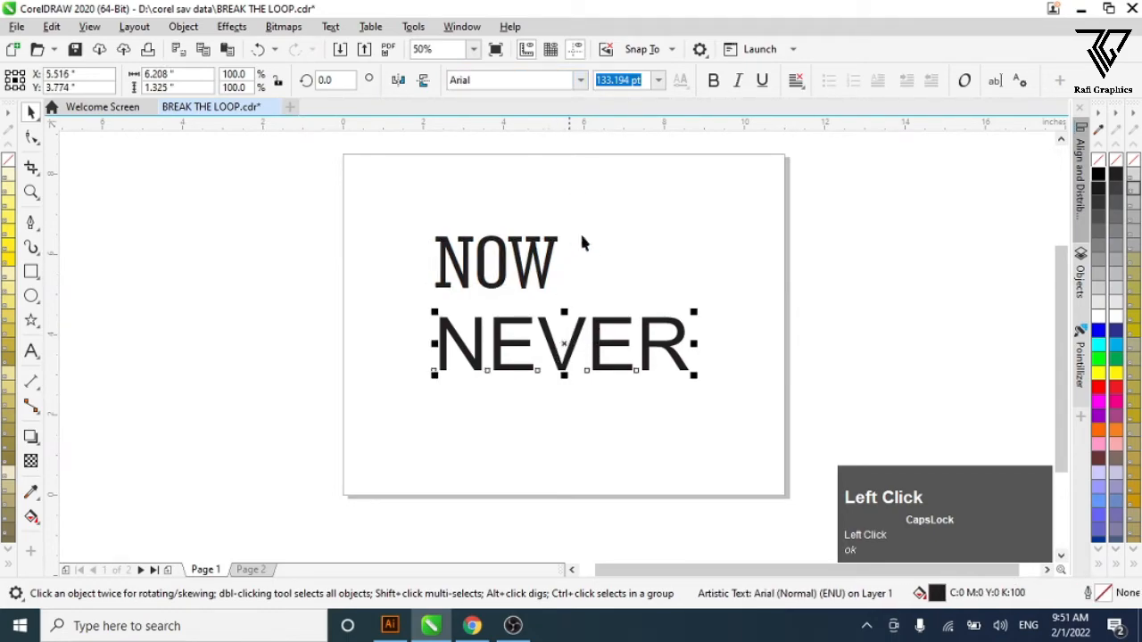
{"action": "left_click", "coordinate": [581, 81]}
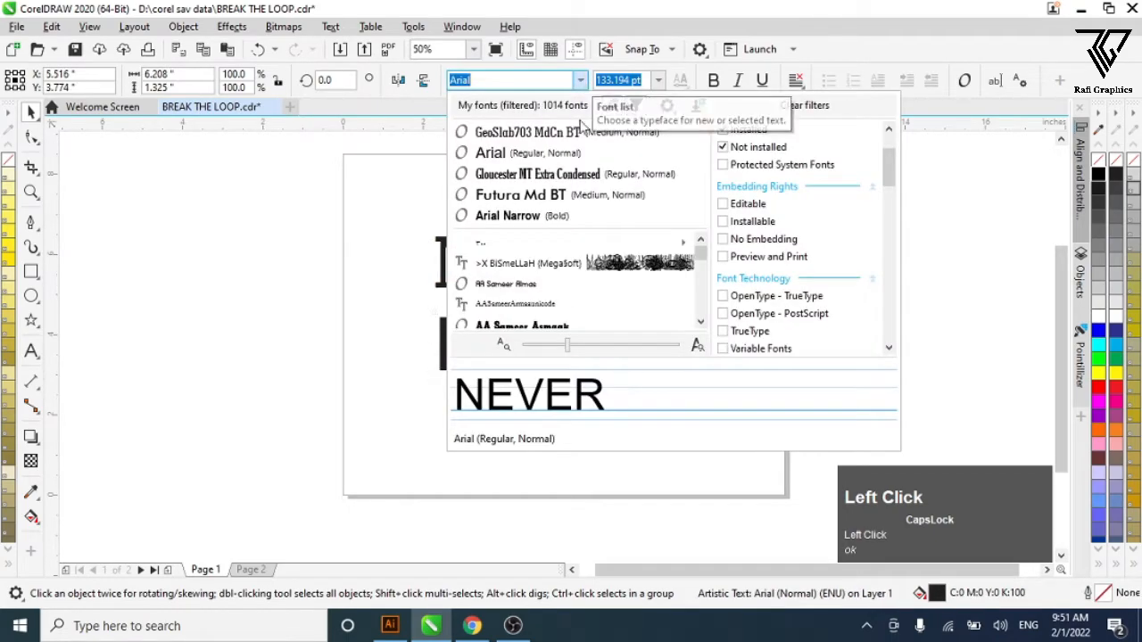
{"action": "left_click", "coordinate": [563, 197]}
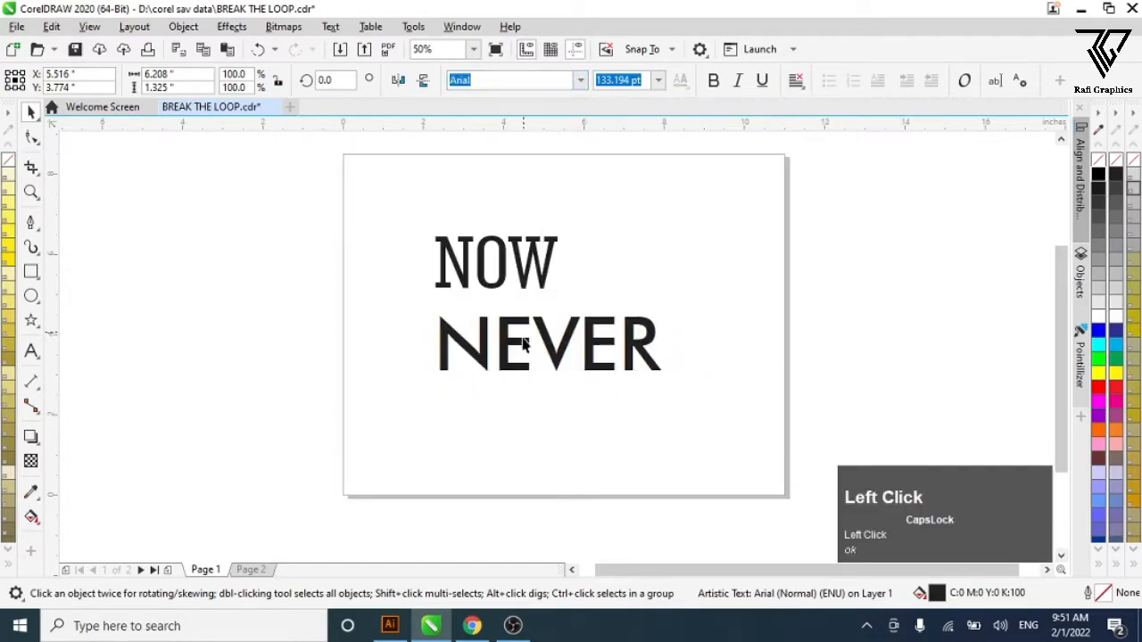
{"action": "scroll", "coordinate": [593, 356], "scroll_direction": "down", "scroll_amount": 2}
{"action": "scroll", "coordinate": [593, 357], "scroll_direction": "up", "scroll_amount": 1}
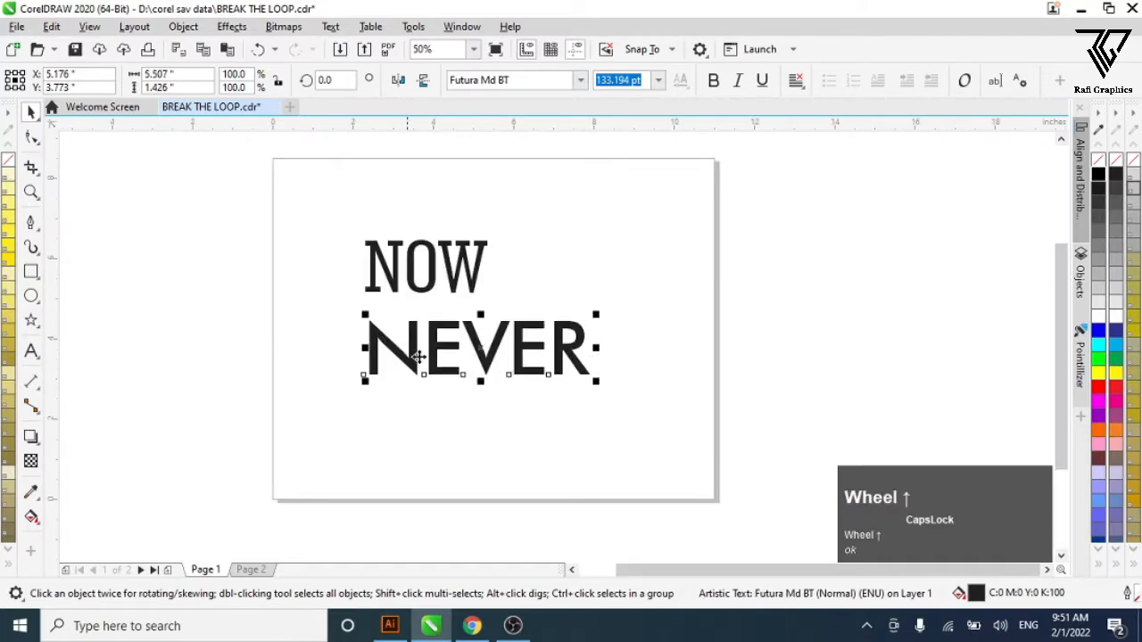
{"action": "left_click", "coordinate": [581, 81]}
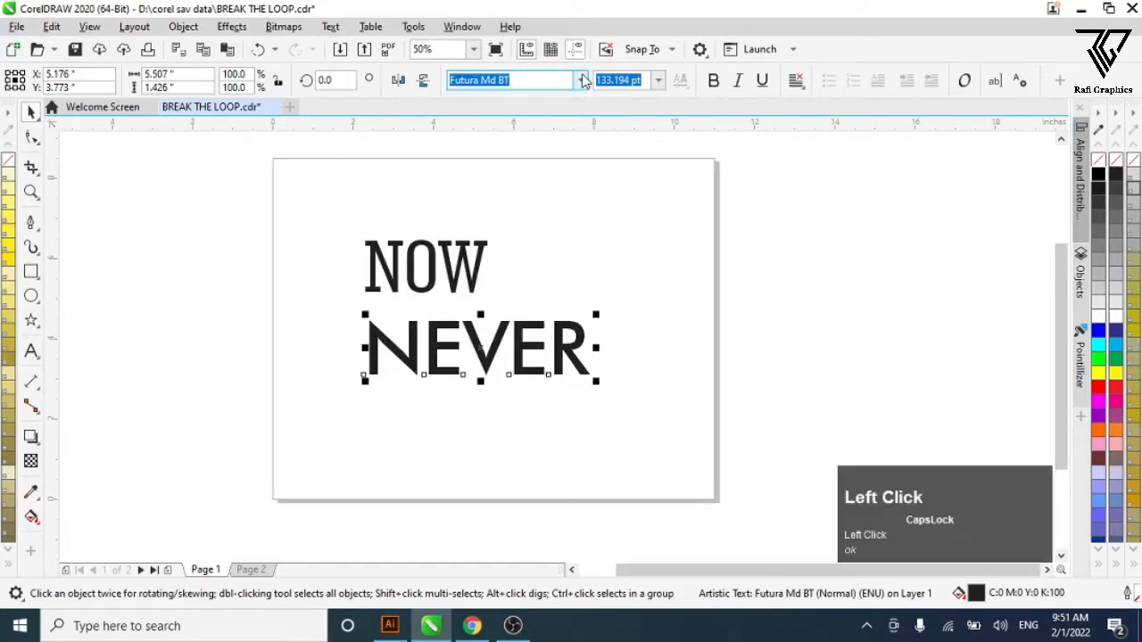
{"action": "left_click", "coordinate": [570, 132]}
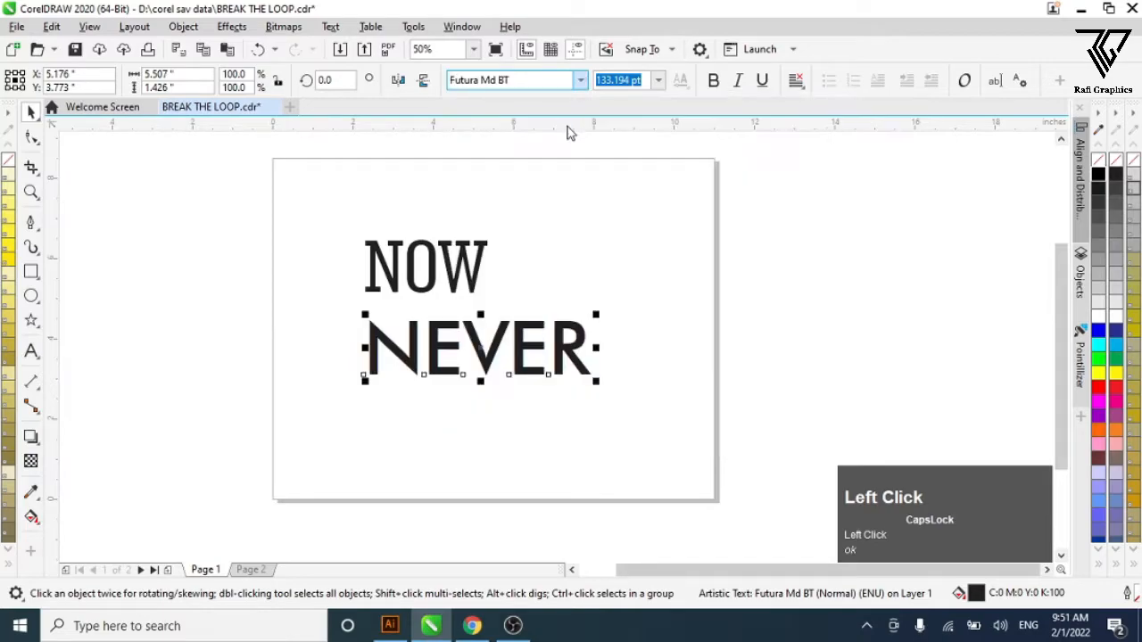
{"action": "scroll", "coordinate": [508, 234], "scroll_direction": "down", "scroll_amount": 2}
{"action": "scroll", "coordinate": [508, 234], "scroll_direction": "up", "scroll_amount": 2}
Set both NEVER and NOW in the Gloucester MT Extra Condensed font.
{"action": "left_click", "coordinate": [586, 85]}
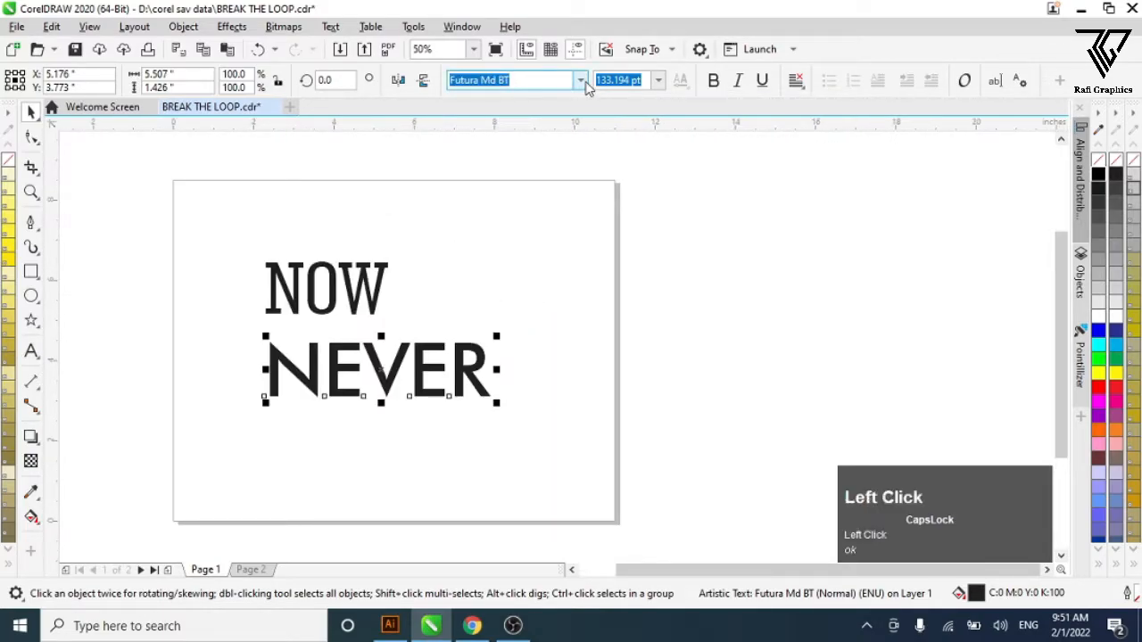
{"action": "left_click", "coordinate": [569, 196]}
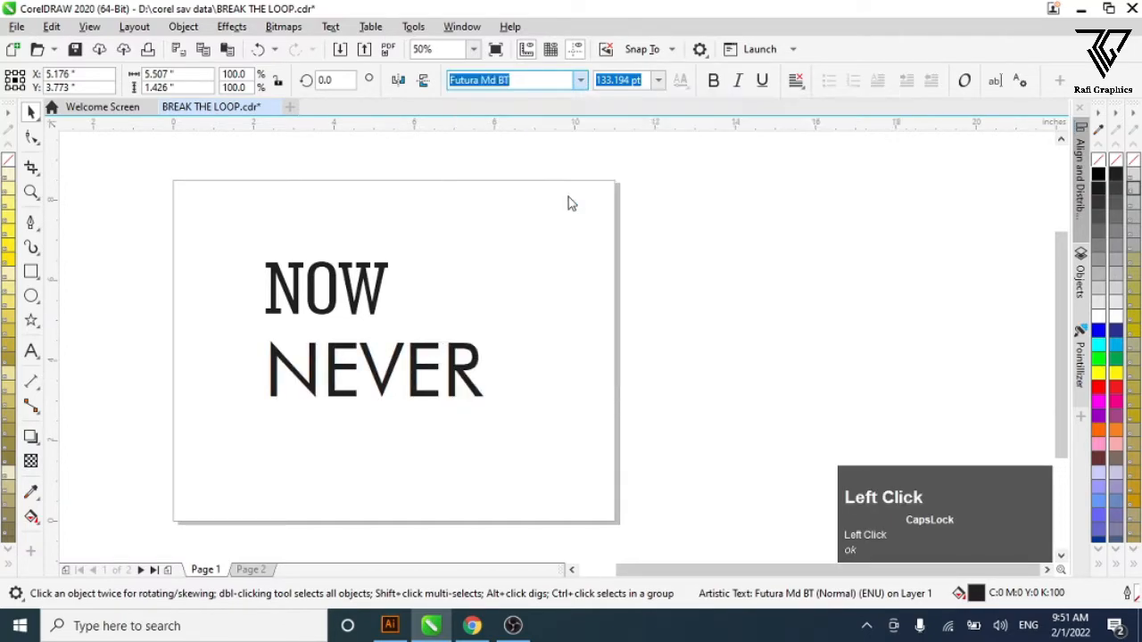
{"action": "left_click", "coordinate": [378, 308]}
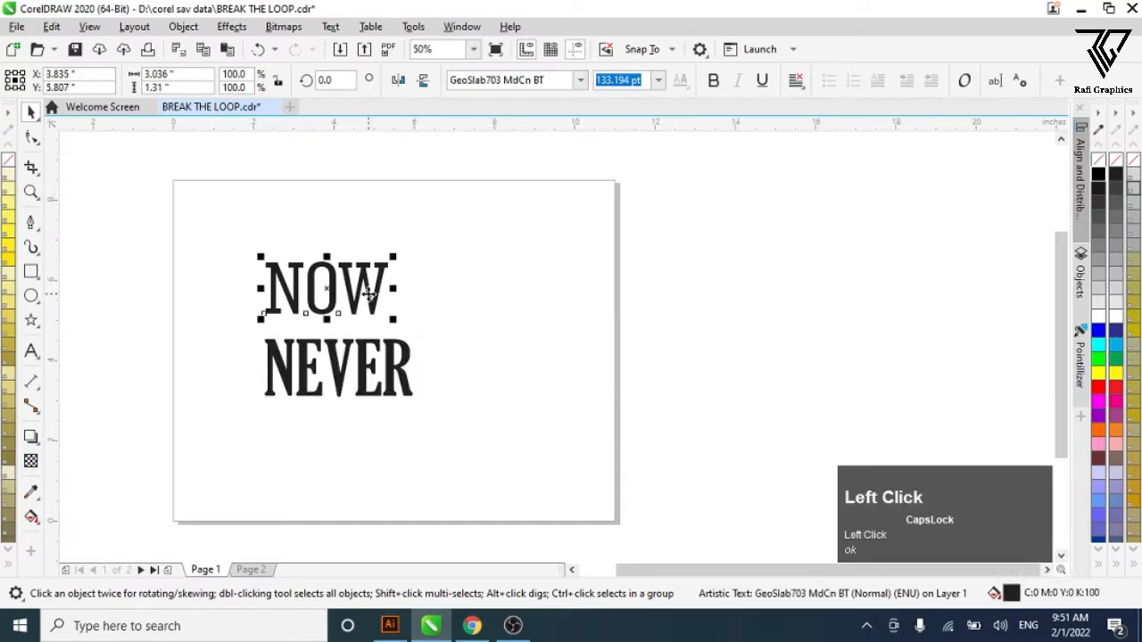
{"action": "left_click", "coordinate": [581, 81]}
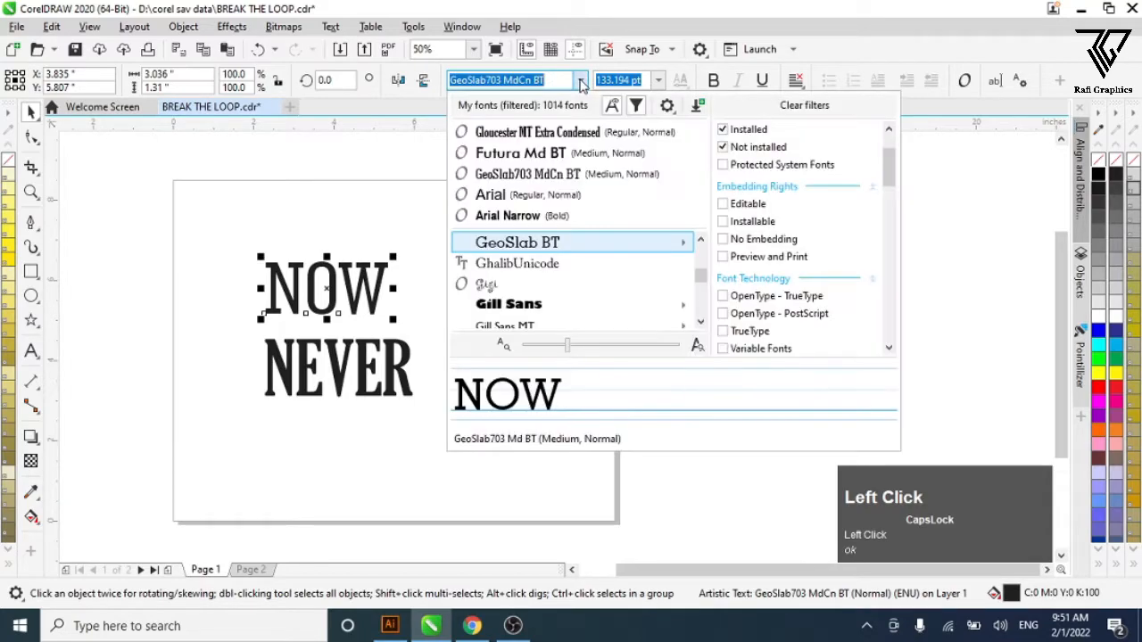
{"action": "left_click", "coordinate": [550, 132]}
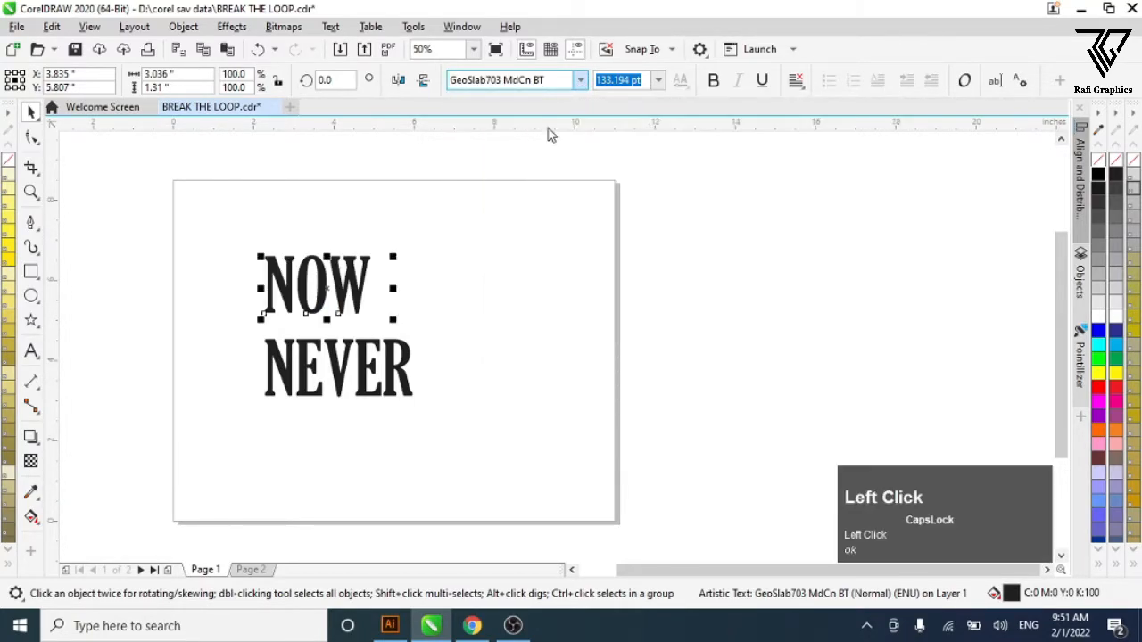
Stretch NOW and NEVER vertically to a height of about 1.8 inches each, keeping NEVER below NOW.
{"action": "scroll", "coordinate": [459, 282], "scroll_direction": "down", "scroll_amount": 1}
{"action": "scroll", "coordinate": [382, 301], "scroll_direction": "up", "scroll_amount": 2}
{"action": "scroll", "coordinate": [423, 355], "scroll_direction": "down", "scroll_amount": 1}
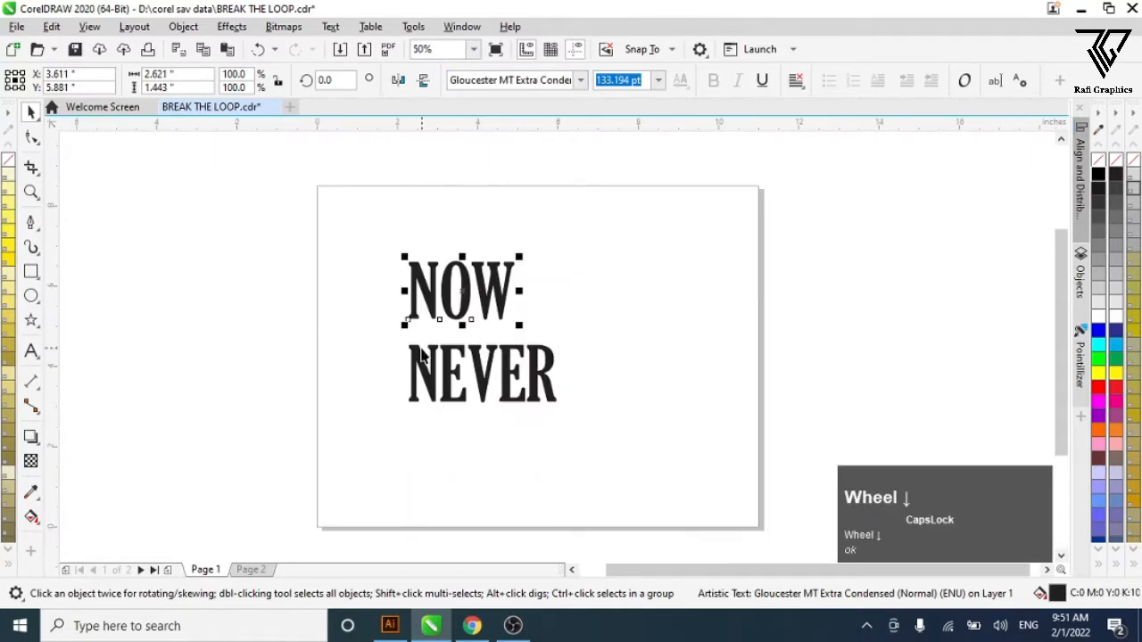
{"action": "scroll", "coordinate": [458, 269], "scroll_direction": "up", "scroll_amount": 1}
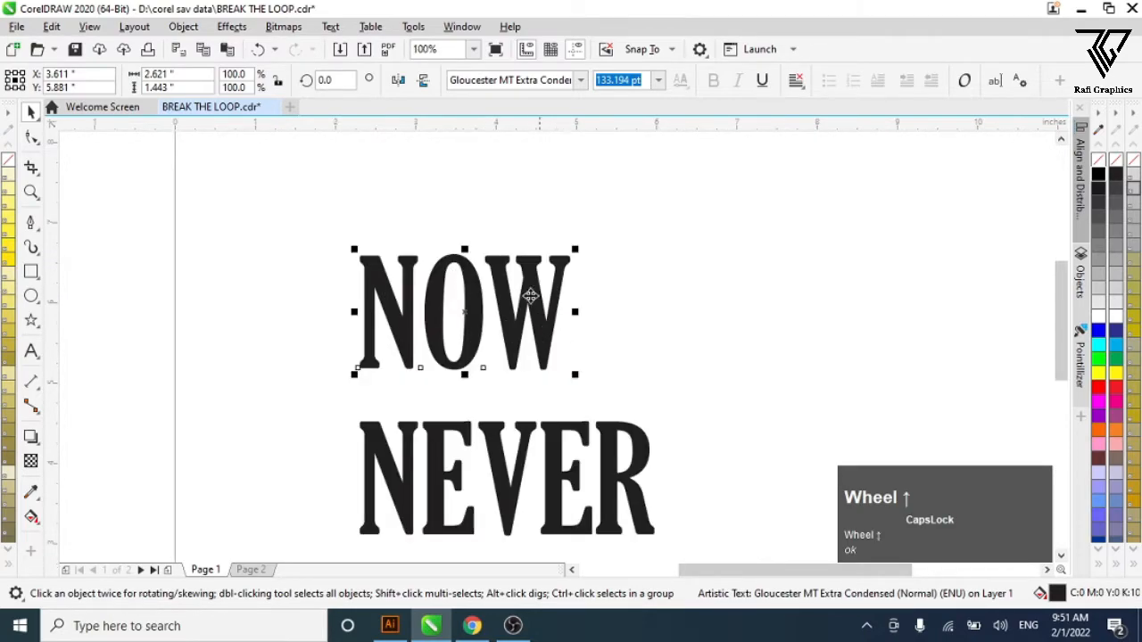
{"action": "left_click_drag", "start_coordinate": [465, 246], "coordinate": [465, 217]}
{"action": "scroll", "coordinate": [465, 218], "scroll_direction": "down", "scroll_amount": 1}
{"action": "scroll", "coordinate": [474, 351], "scroll_direction": "up", "scroll_amount": 1}
{"action": "left_click", "coordinate": [495, 371]}
{"action": "left_click_drag", "start_coordinate": [499, 421], "coordinate": [472, 424]}
{"action": "scroll", "coordinate": [429, 447], "scroll_direction": "down", "scroll_amount": 1}
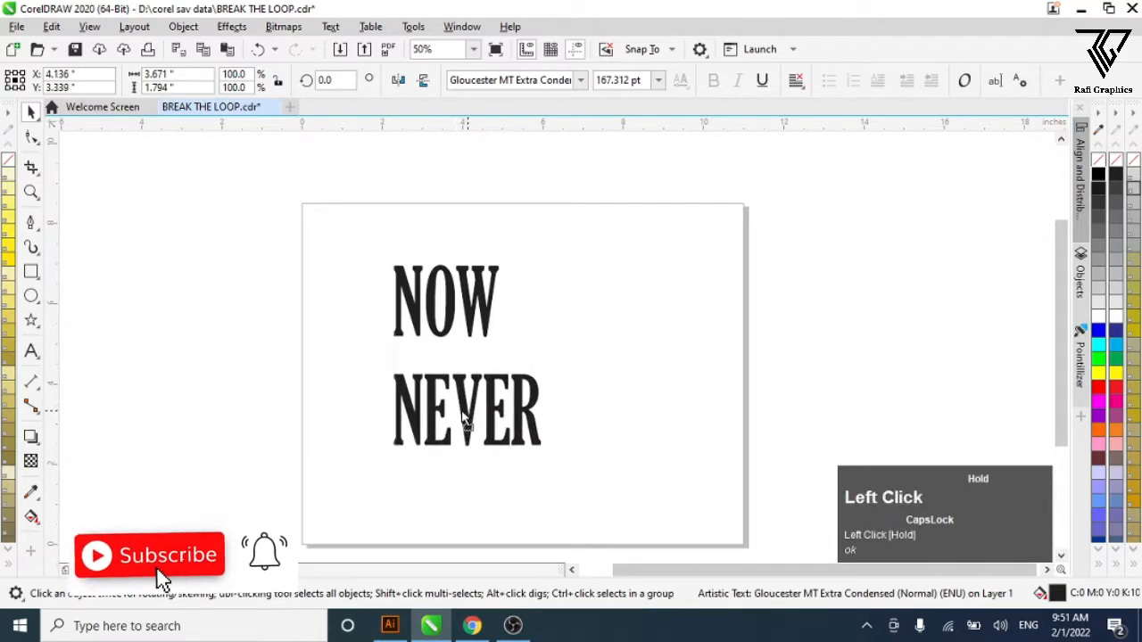
Enlarge NOW to about 3.49 inches wide, then move NEVER up beneath it and scale it to the same width.
{"action": "left_click", "coordinate": [464, 299]}
{"action": "left_click_drag", "start_coordinate": [510, 258], "coordinate": [560, 234]}
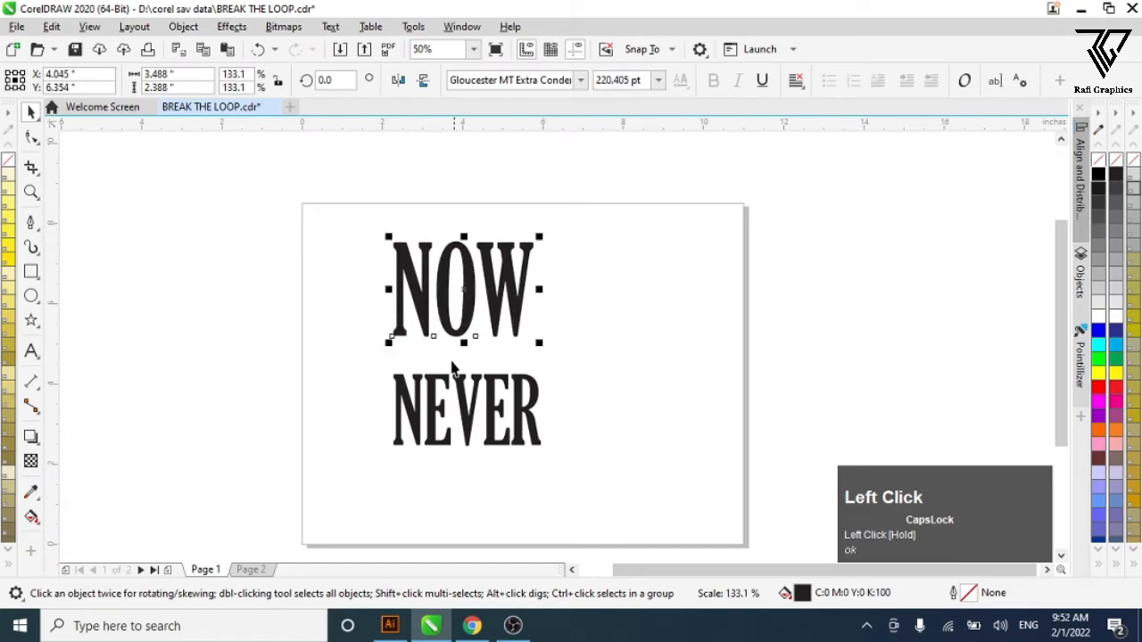
{"action": "left_click", "coordinate": [438, 378]}
{"action": "scroll", "coordinate": [447, 393], "scroll_direction": "up", "scroll_amount": 2}
{"action": "left_click_drag", "start_coordinate": [496, 451], "coordinate": [501, 416]}
{"action": "mouse_move", "coordinate": [652, 485]}
{"action": "left_mouse_down"}
{"action": "mouse_move", "coordinate": [646, 476]}
{"action": "mouse_move", "coordinate": [640, 487]}
{"action": "left_mouse_up"}
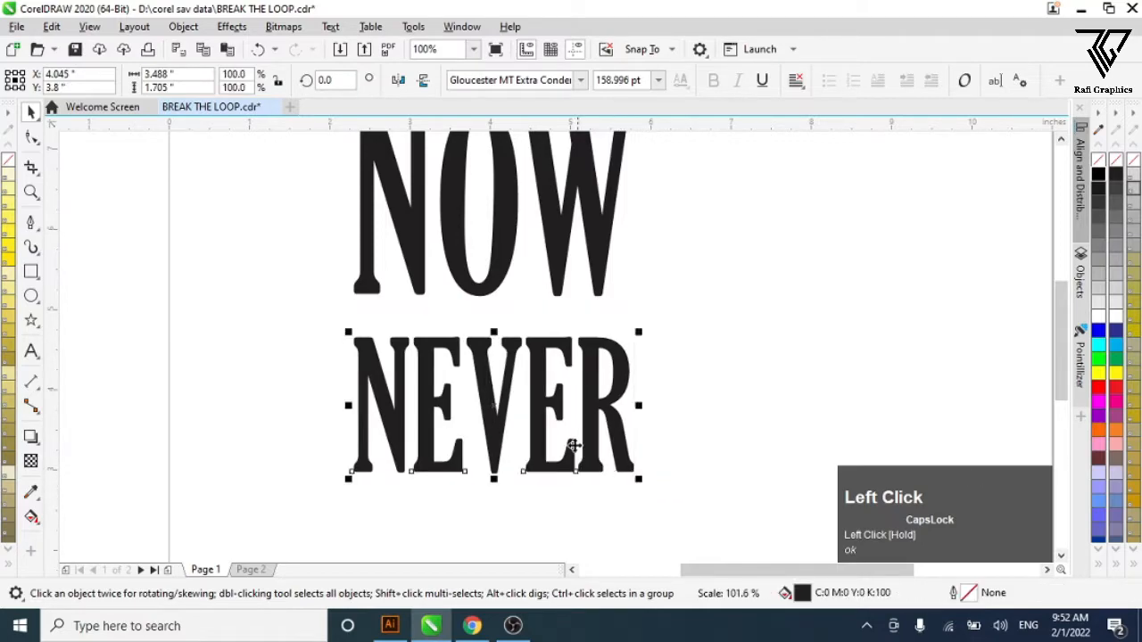
Stretch NEVER downward to a height of about 1.8 inches without changing its width.
{"action": "scroll", "coordinate": [553, 444], "scroll_direction": "down", "scroll_amount": 2}
{"action": "left_click", "coordinate": [526, 437], "text": "shift"}
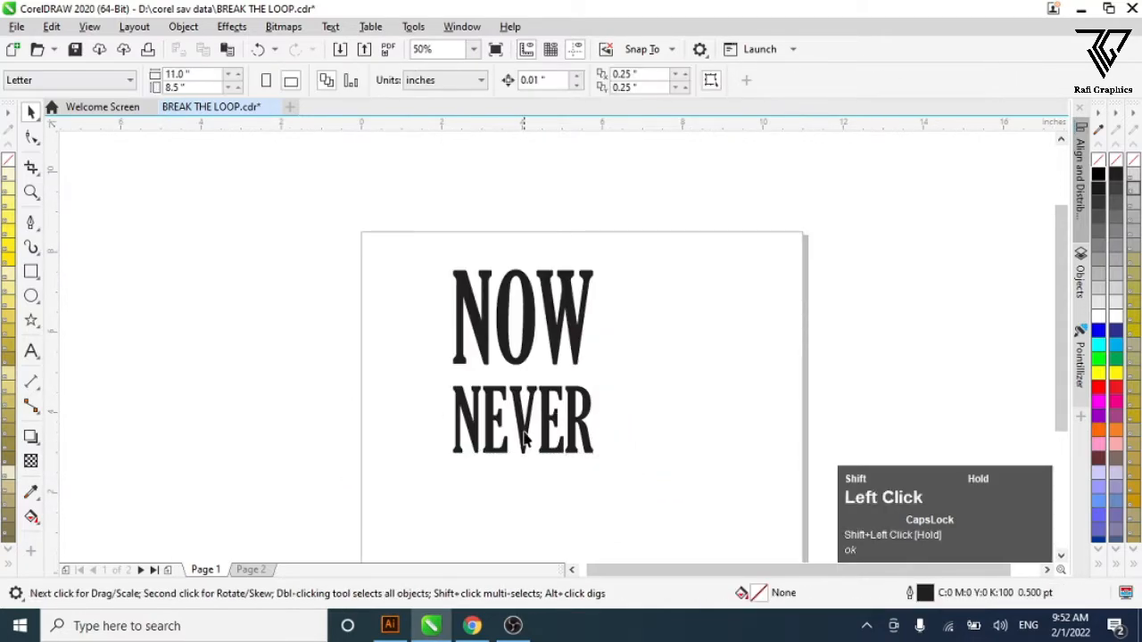
{"action": "left_click", "coordinate": [526, 457]}
{"action": "left_click_drag", "start_coordinate": [524, 462], "coordinate": [525, 465]}
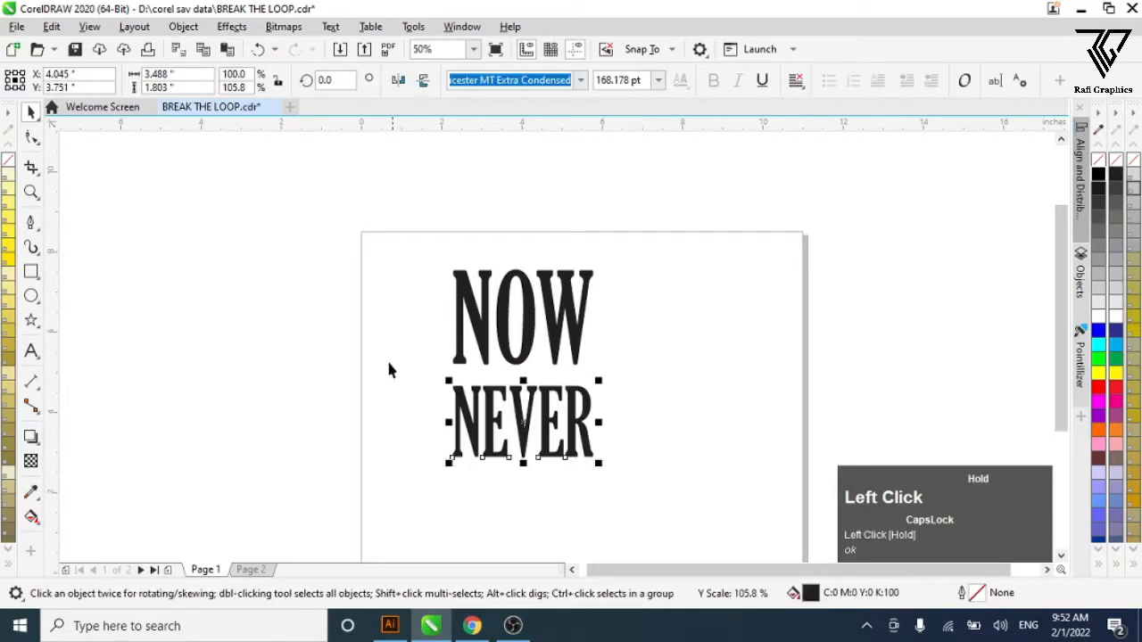
{"action": "left_click", "coordinate": [419, 348]}
Select both words and move them together to the middle of the page.
{"action": "scroll", "coordinate": [474, 350], "scroll_direction": "down", "scroll_amount": 2}
{"action": "left_click_drag", "start_coordinate": [433, 302], "coordinate": [550, 434]}
{"action": "left_click_drag", "start_coordinate": [493, 359], "coordinate": [527, 370]}
{"action": "scroll", "coordinate": [527, 370], "scroll_direction": "up", "scroll_amount": 1}
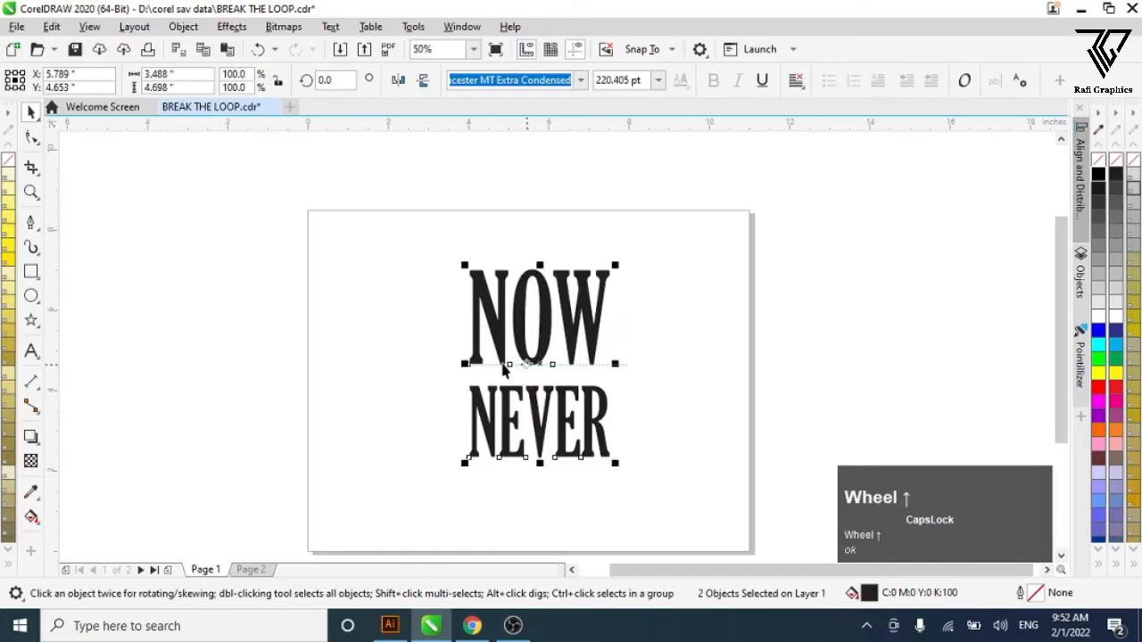
Move NEVER slightly upward to narrow the gap below NOW.
{"action": "left_click", "coordinate": [528, 378]}
{"action": "scroll", "coordinate": [553, 401], "scroll_direction": "up", "scroll_amount": 1}
{"action": "left_click", "coordinate": [534, 420]}
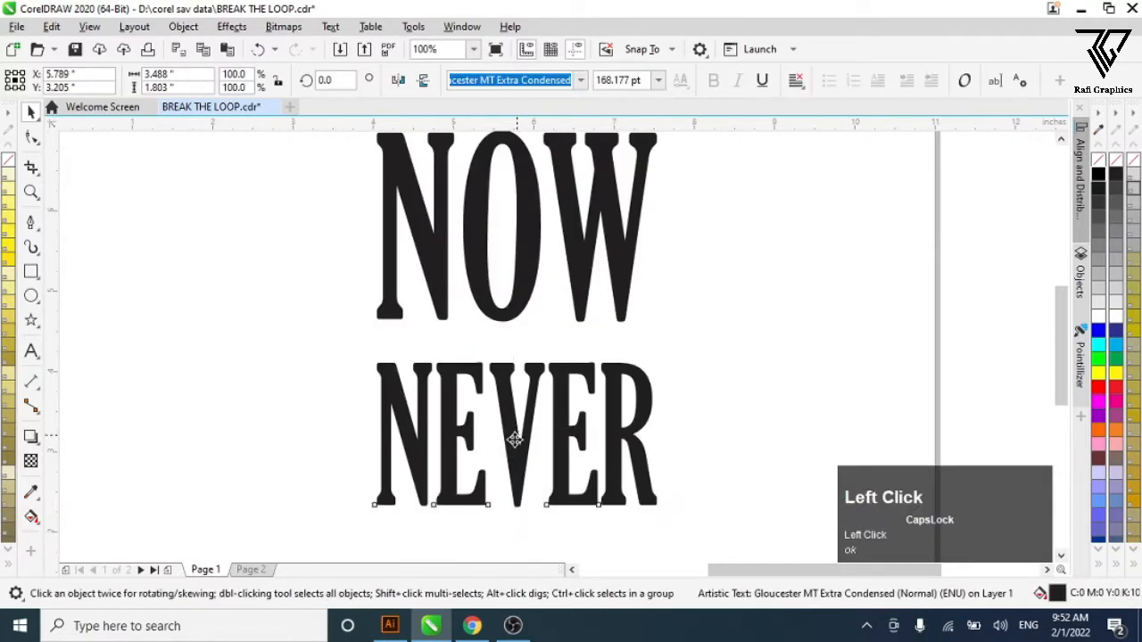
{"action": "left_click_drag", "start_coordinate": [516, 437], "coordinate": [516, 427]}
{"action": "left_click", "coordinate": [276, 352]}
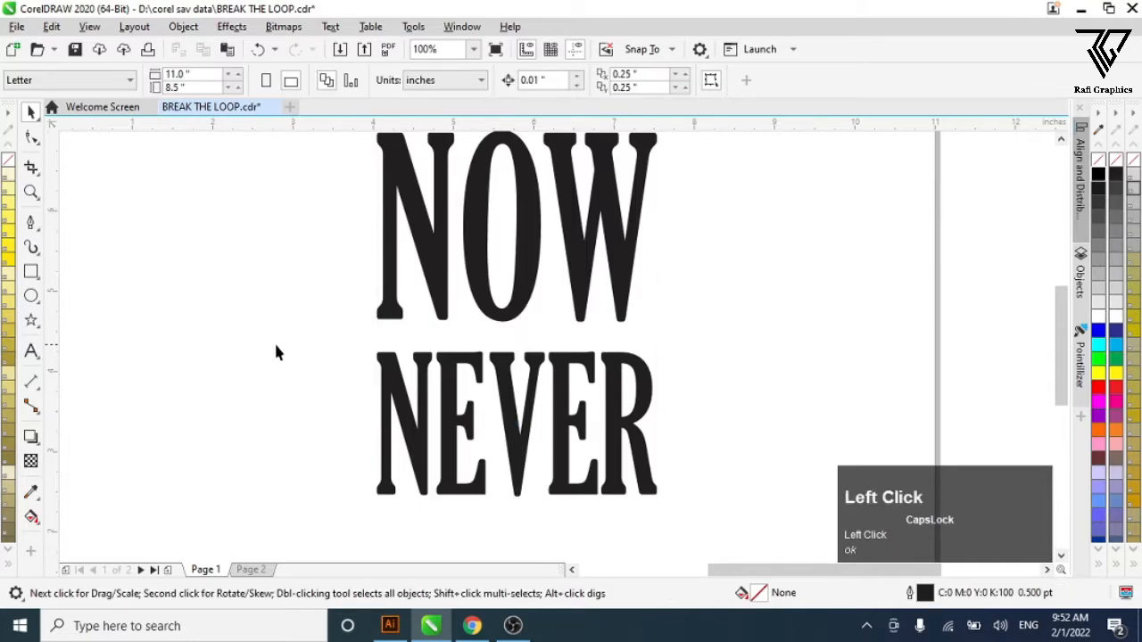
Draw a circle about 0.94 inches wide overlapping both words in the middle, with a black fill and white outline.
{"action": "left_click", "coordinate": [31, 295]}
{"action": "left_click_drag", "start_coordinate": [484, 304], "coordinate": [521, 373]}
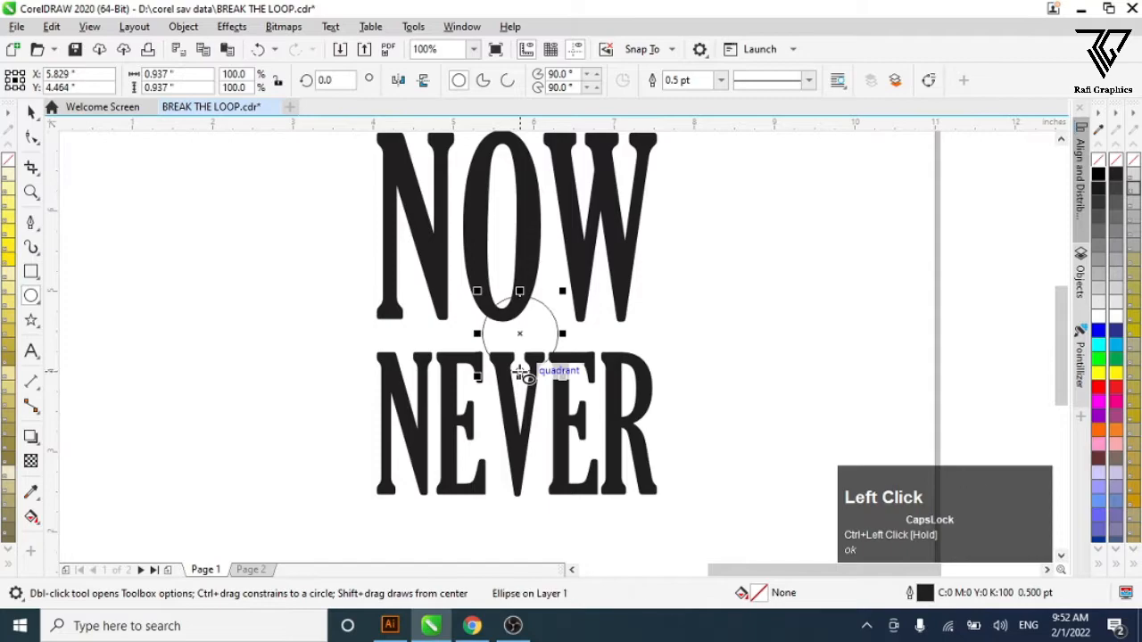
{"action": "key", "text": "space"}
{"action": "left_click", "coordinate": [1099, 176]}
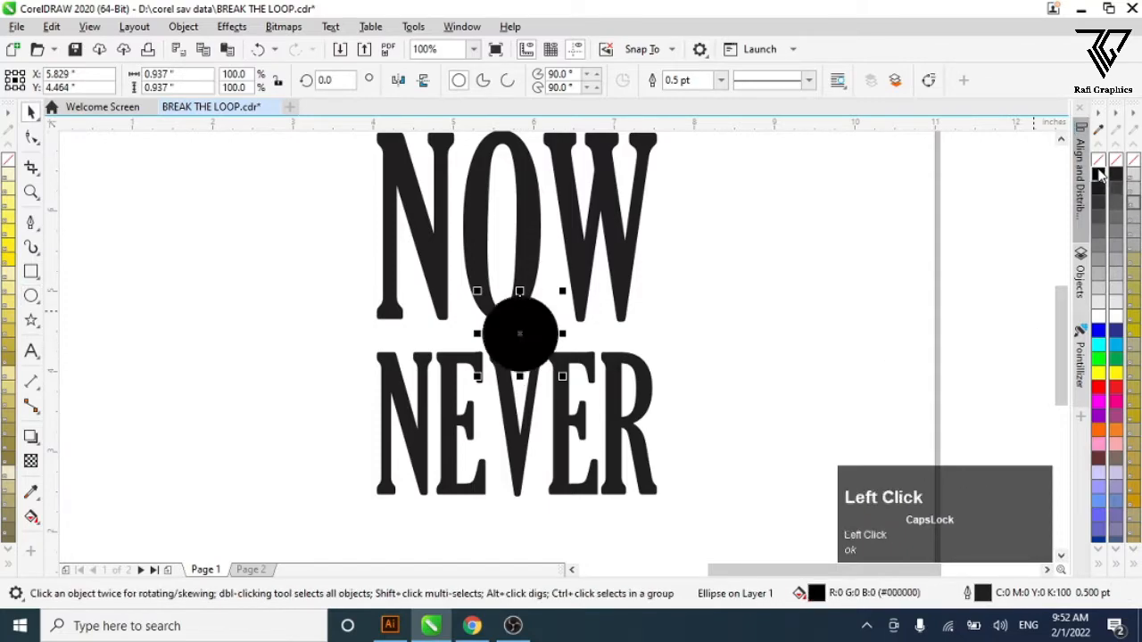
{"action": "right_click", "coordinate": [1099, 320]}
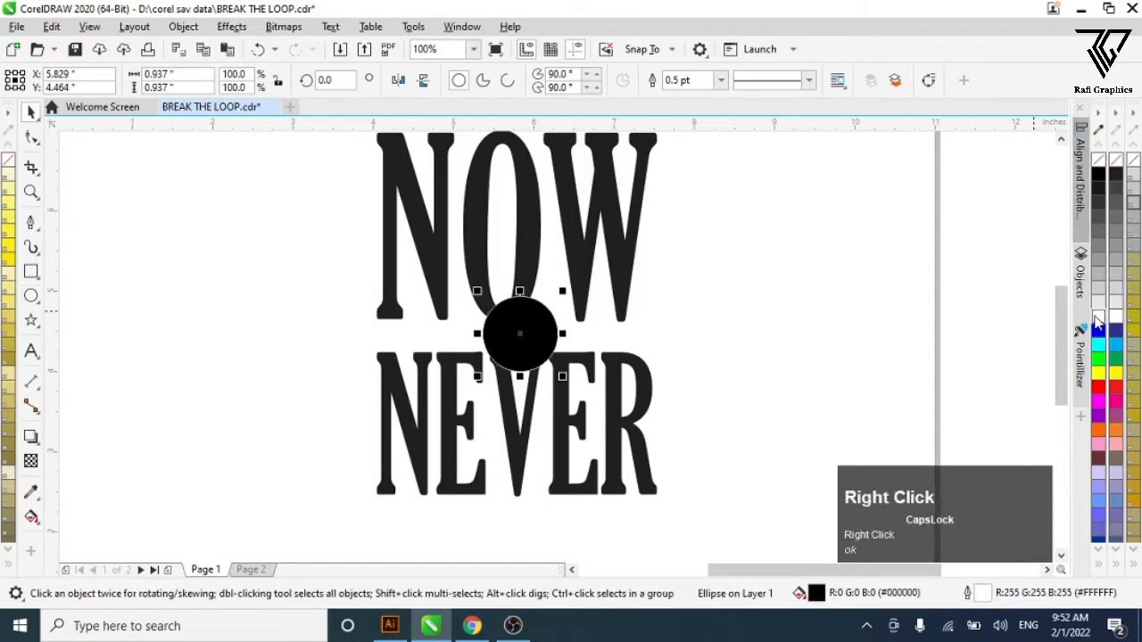
Set the circle's outline to 12 pt with round line caps, placed behind the fill.
{"action": "key", "text": "F12"}
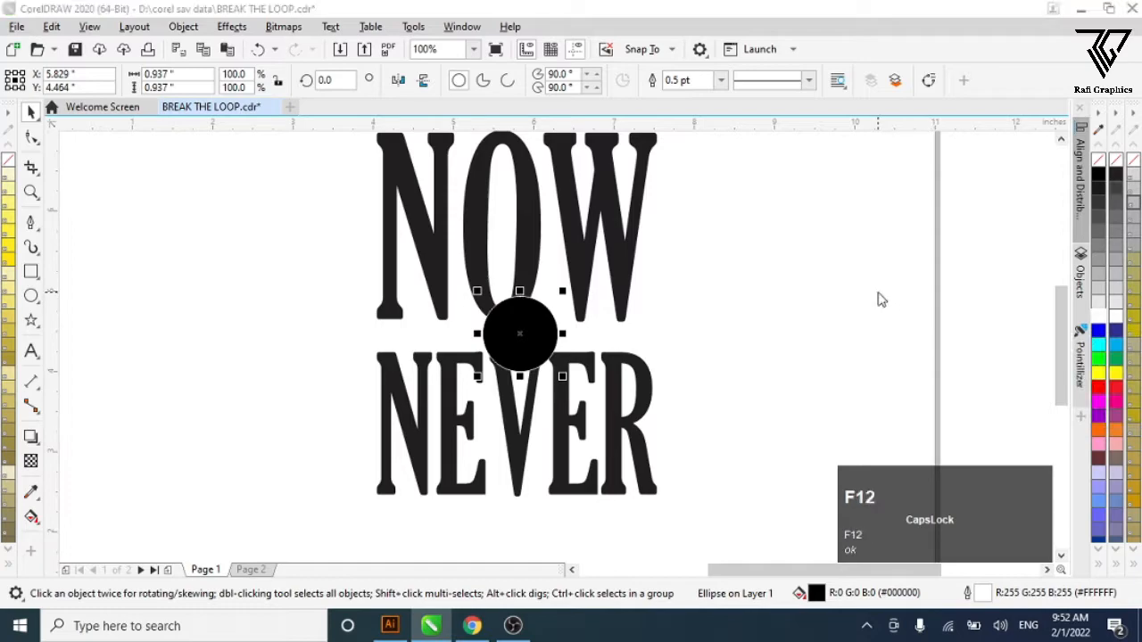
{"action": "left_click", "coordinate": [468, 250]}
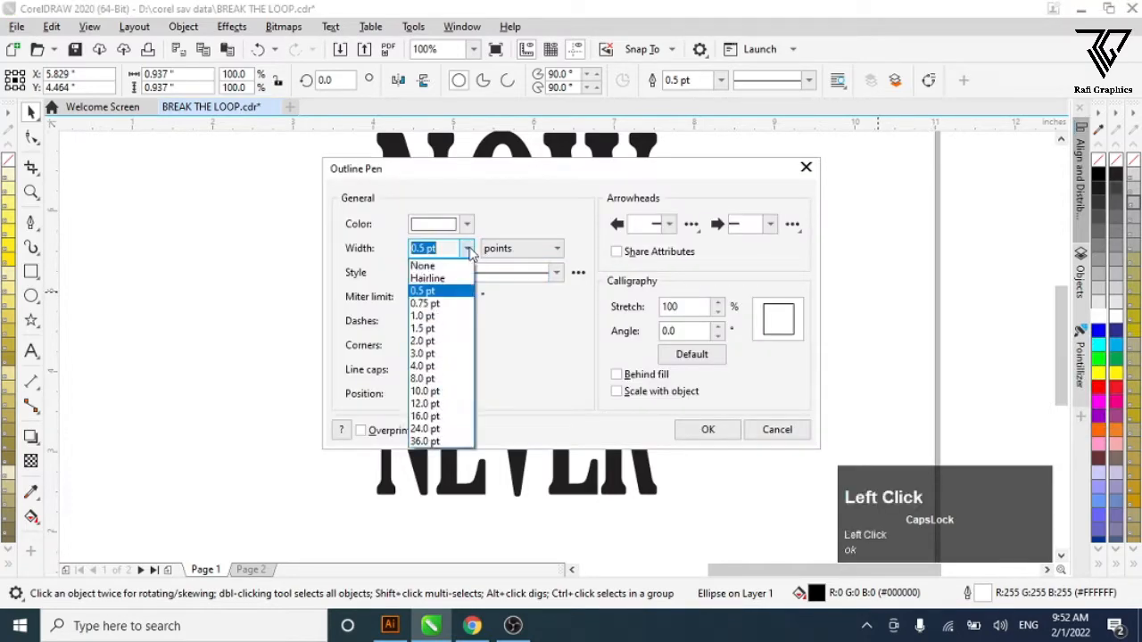
{"action": "left_click", "coordinate": [441, 405]}
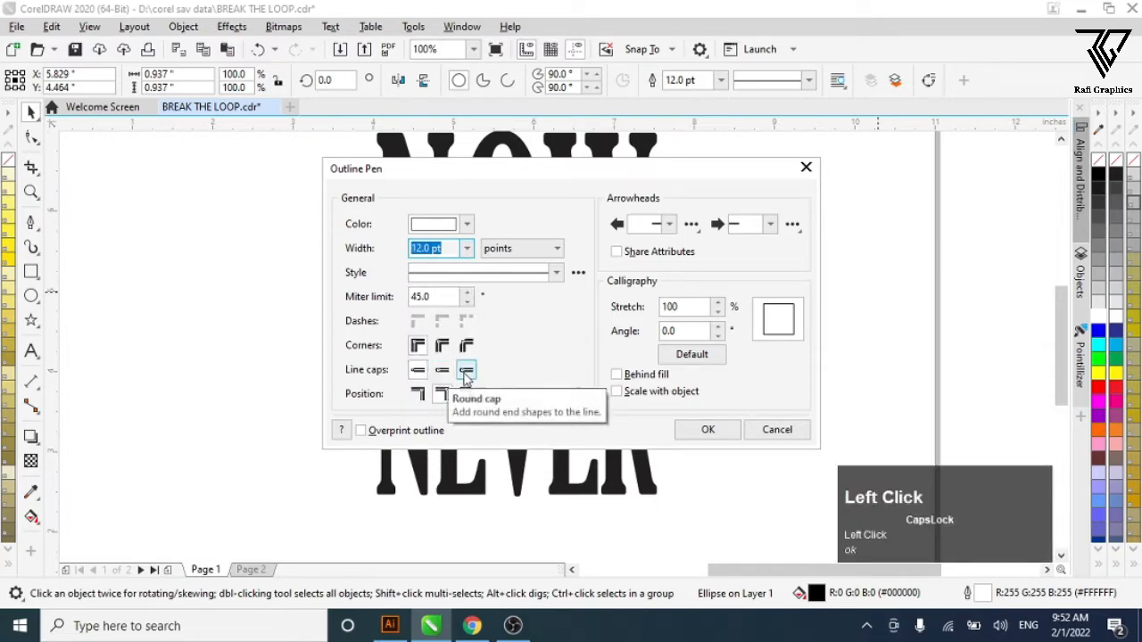
{"action": "left_click", "coordinate": [442, 374]}
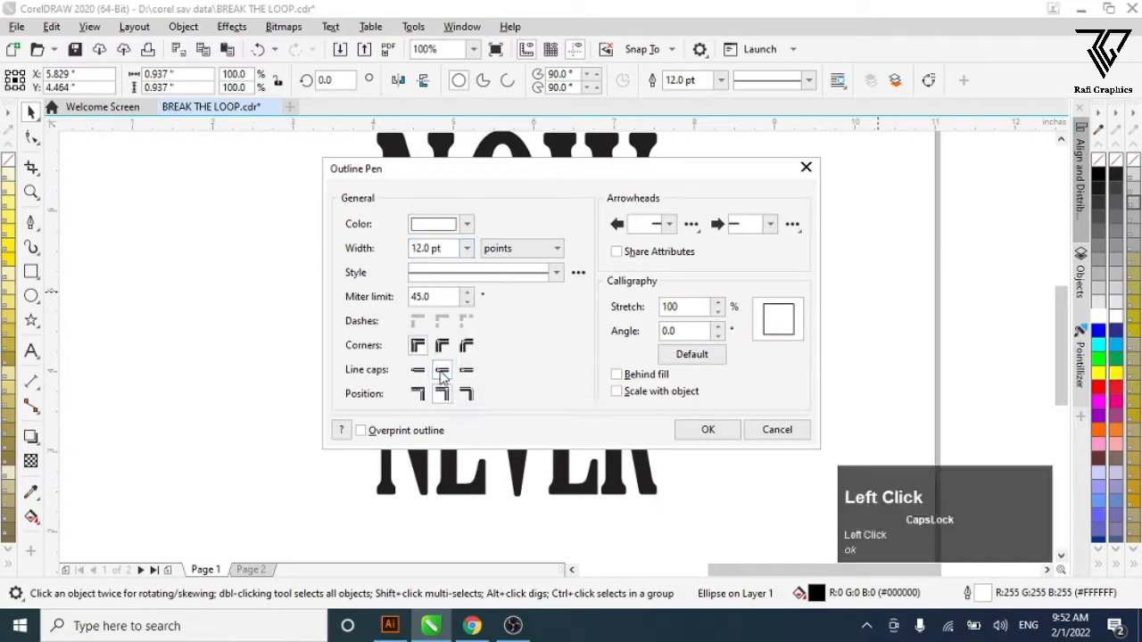
{"action": "left_click", "coordinate": [618, 376]}
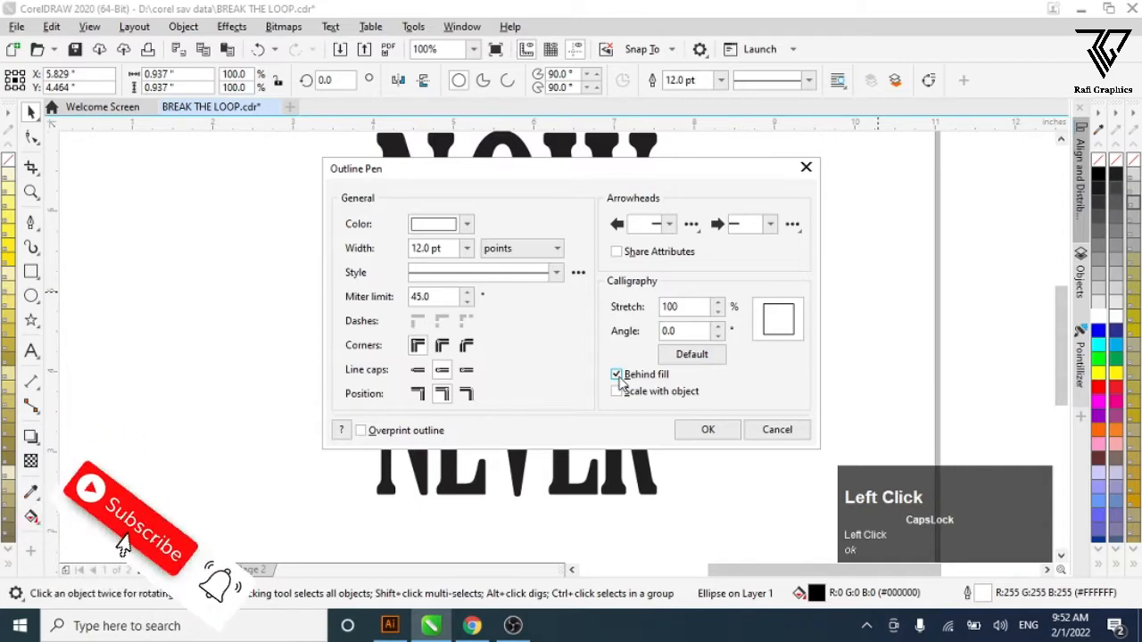
{"action": "left_click", "coordinate": [696, 429]}
{"action": "scroll", "coordinate": [533, 387], "scroll_direction": "up", "scroll_amount": 1}
{"action": "scroll", "coordinate": [535, 383], "scroll_direction": "down", "scroll_amount": 1}
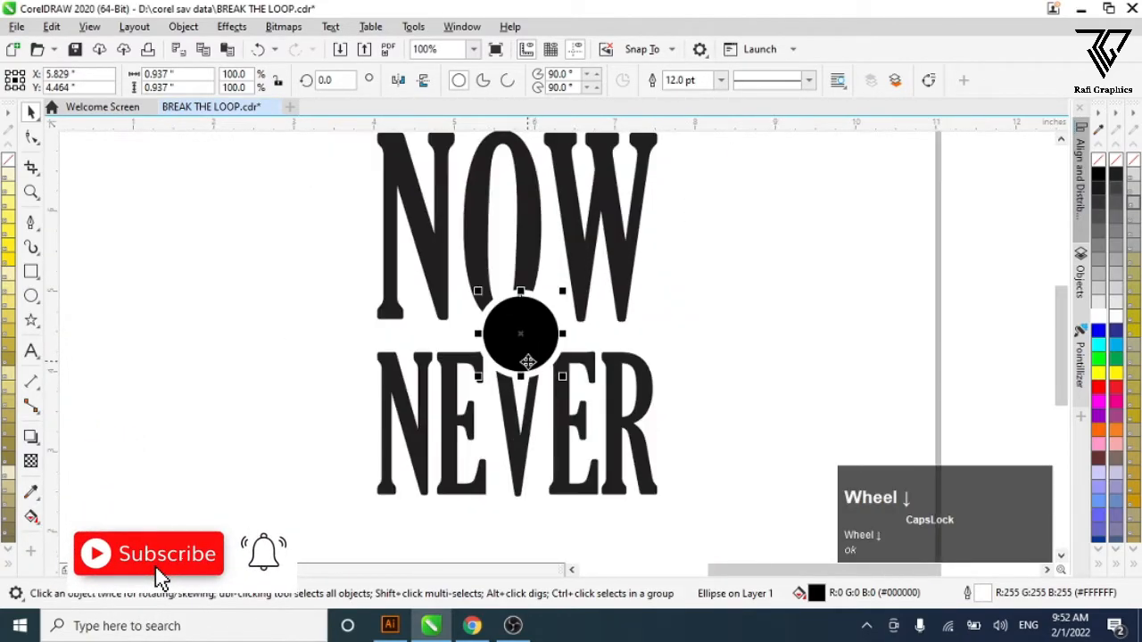
Enlarge the circle to about 1.09 inches around its centre and move it left so it sits centred below the O of NOW.
{"action": "scroll", "coordinate": [529, 366], "scroll_direction": "up", "scroll_amount": 1}
{"action": "left_click_drag", "start_coordinate": [597, 390], "coordinate": [575, 371]}
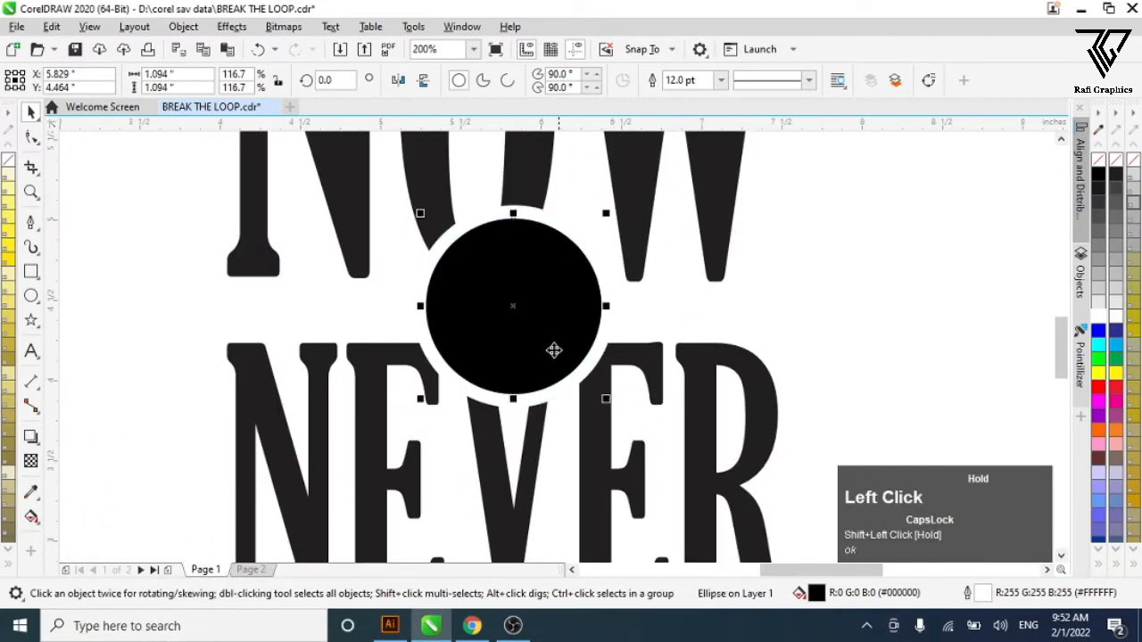
{"action": "left_click_drag", "start_coordinate": [515, 307], "coordinate": [489, 309]}
{"action": "scroll", "coordinate": [517, 331], "scroll_direction": "down", "scroll_amount": 2}
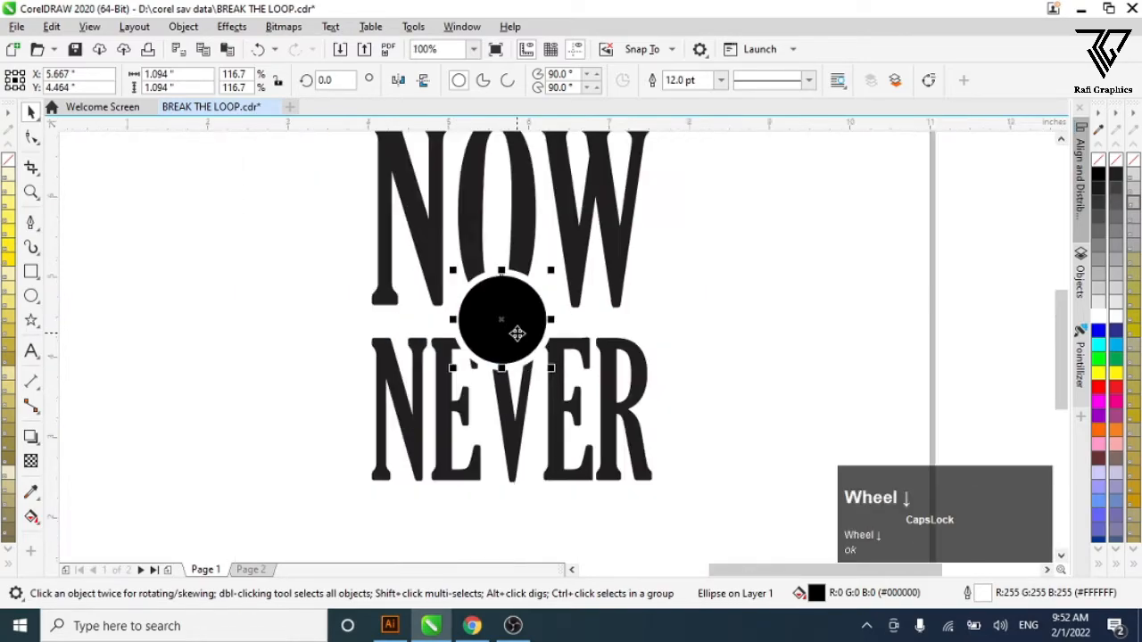
Shrink the circle around its centre to about 0.95 inches wide.
{"action": "scroll", "coordinate": [498, 340], "scroll_direction": "up", "scroll_amount": 1}
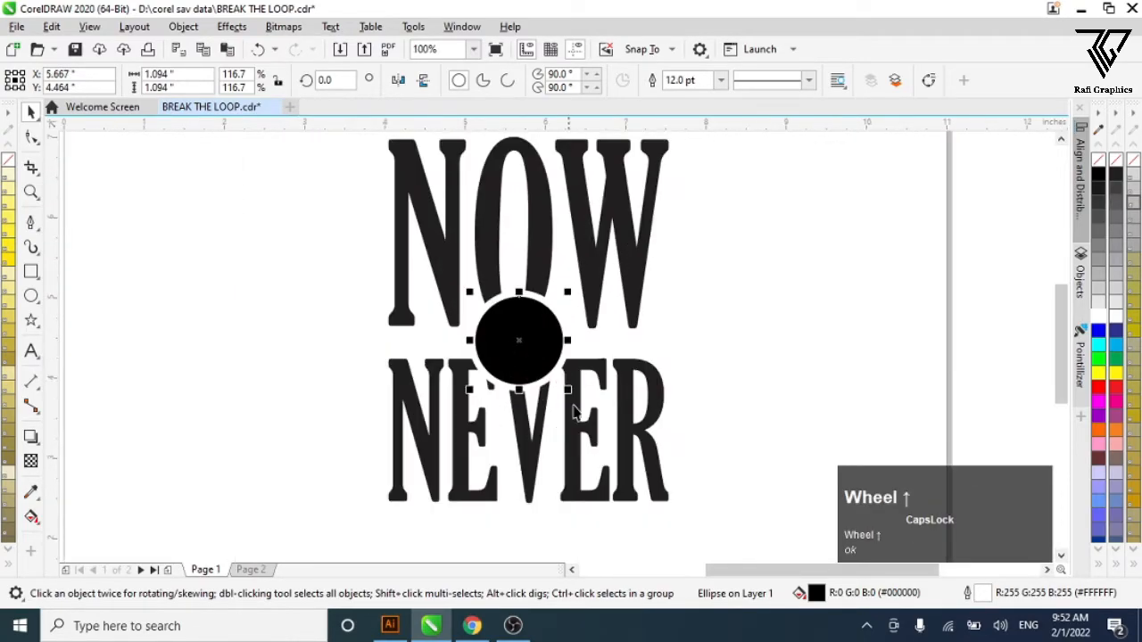
{"action": "left_click_drag", "start_coordinate": [561, 386], "coordinate": [556, 378]}
{"action": "scroll", "coordinate": [535, 372], "scroll_direction": "up", "scroll_amount": 2}
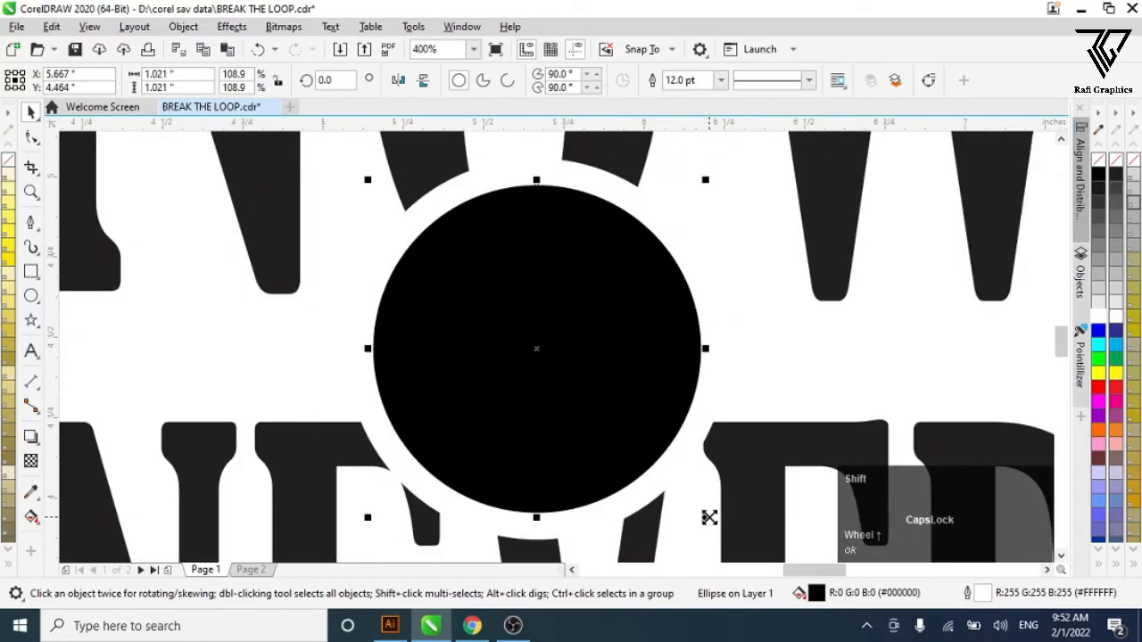
{"action": "left_click_drag", "start_coordinate": [710, 518], "coordinate": [696, 512]}
{"action": "scroll", "coordinate": [453, 294], "scroll_direction": "down", "scroll_amount": 1}
{"action": "left_click", "coordinate": [166, 283]}
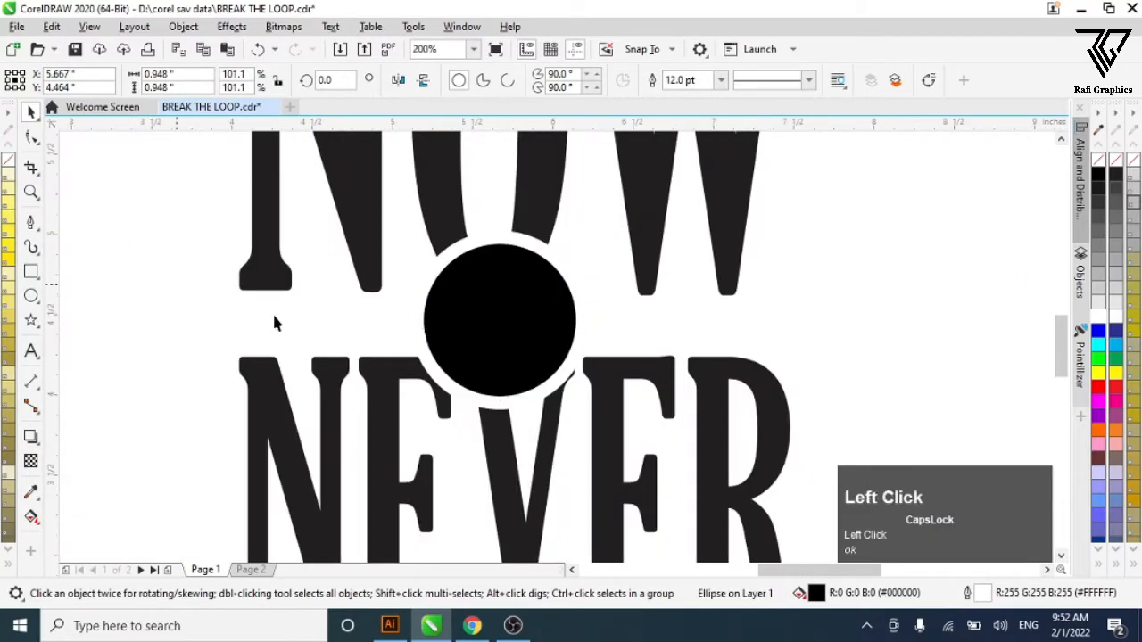
{"action": "scroll", "coordinate": [367, 329], "scroll_direction": "down", "scroll_amount": 2}
{"action": "scroll", "coordinate": [622, 371], "scroll_direction": "down", "scroll_amount": 1}
{"action": "scroll", "coordinate": [544, 352], "scroll_direction": "up", "scroll_amount": 1}
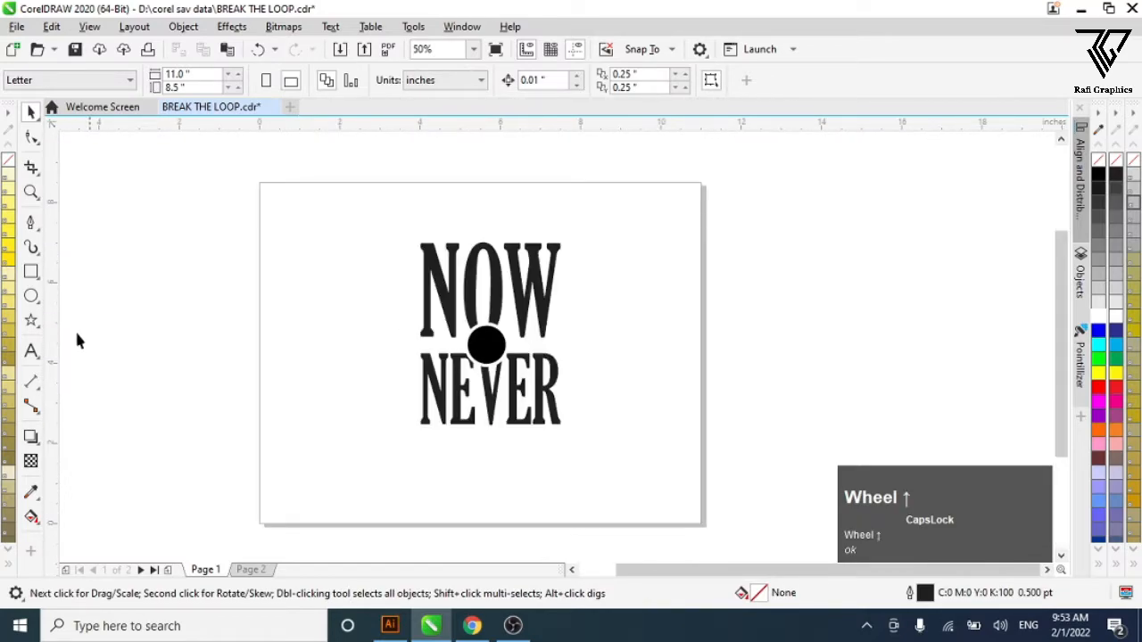
Add the lowercase text "or" on the blank page area beside the words and scale it up to about 55 pt.
{"action": "left_click", "coordinate": [32, 351]}
{"action": "scroll", "coordinate": [290, 366], "scroll_direction": "up", "scroll_amount": 1}
{"action": "left_click", "coordinate": [291, 346]}
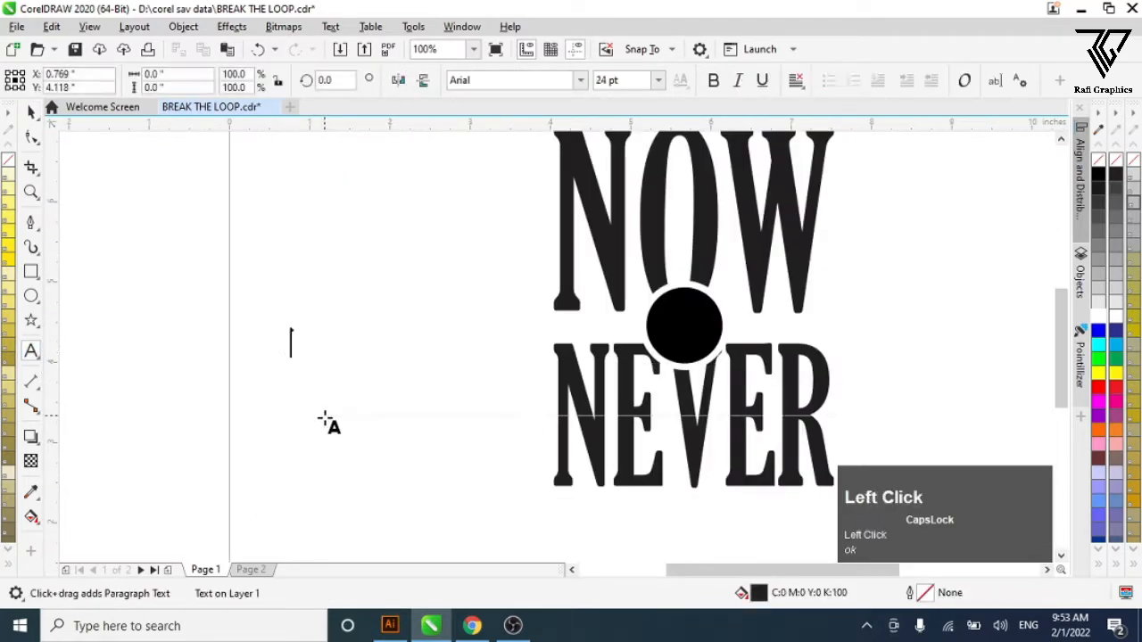
{"action": "key", "text": "Caps_Lock"}
{"action": "type", "text": "or"}
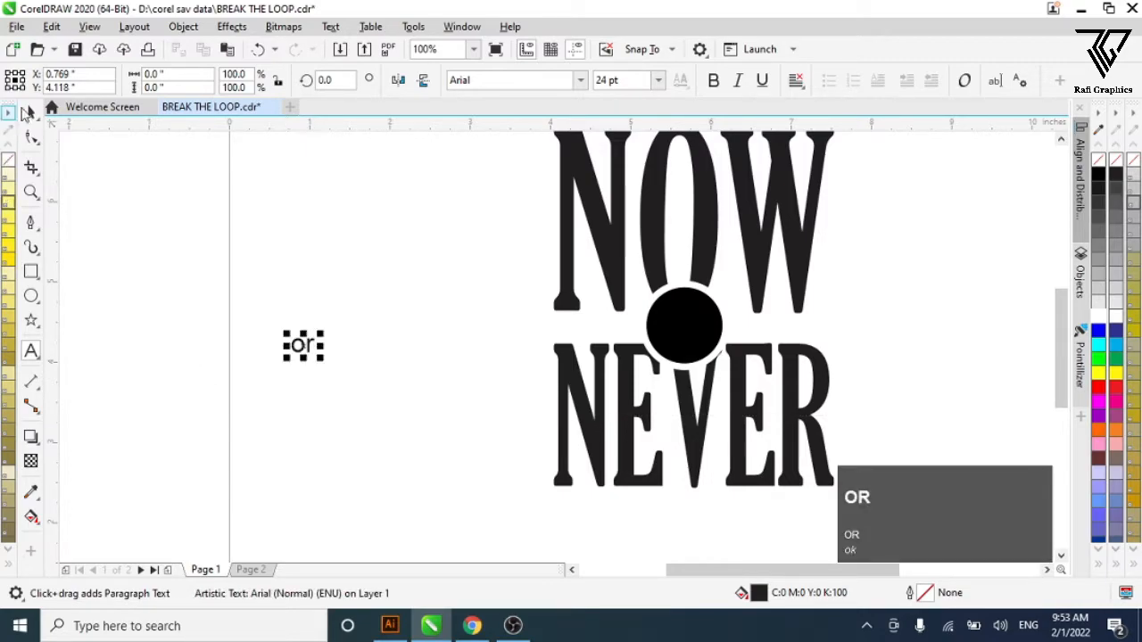
{"action": "left_click", "coordinate": [30, 110]}
{"action": "mouse_move", "coordinate": [321, 359]}
{"action": "left_mouse_down"}
{"action": "mouse_move", "coordinate": [337, 381]}
{"action": "mouse_move", "coordinate": [337, 370]}
{"action": "left_mouse_up"}
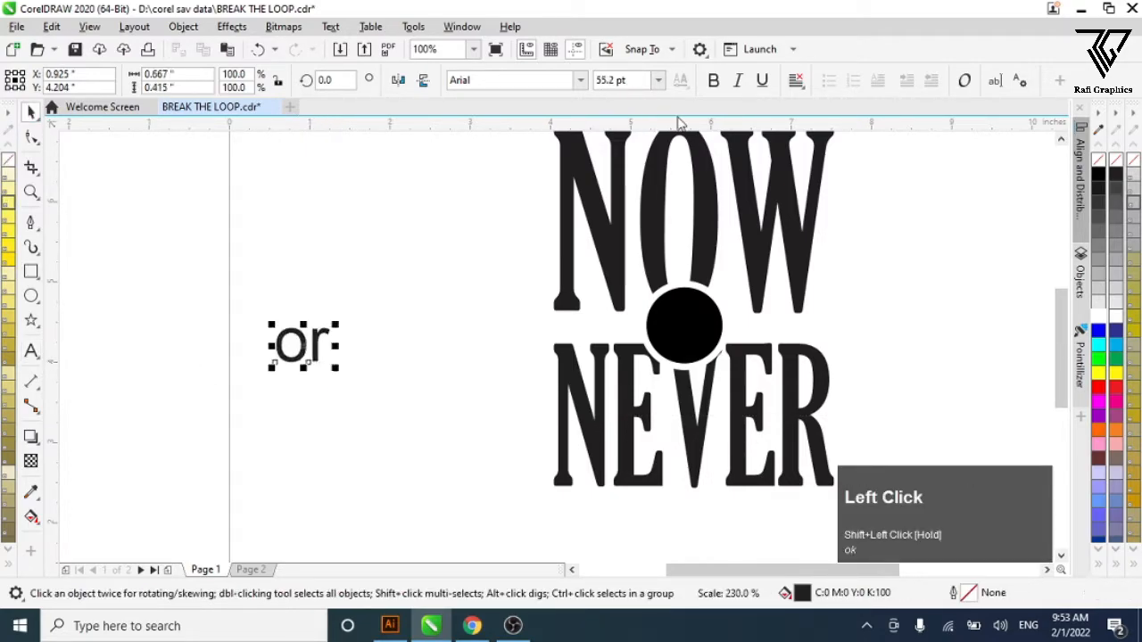
Set "or" in Futura Md BT and place it in white at the centre of the black circle.
{"action": "left_click", "coordinate": [584, 81]}
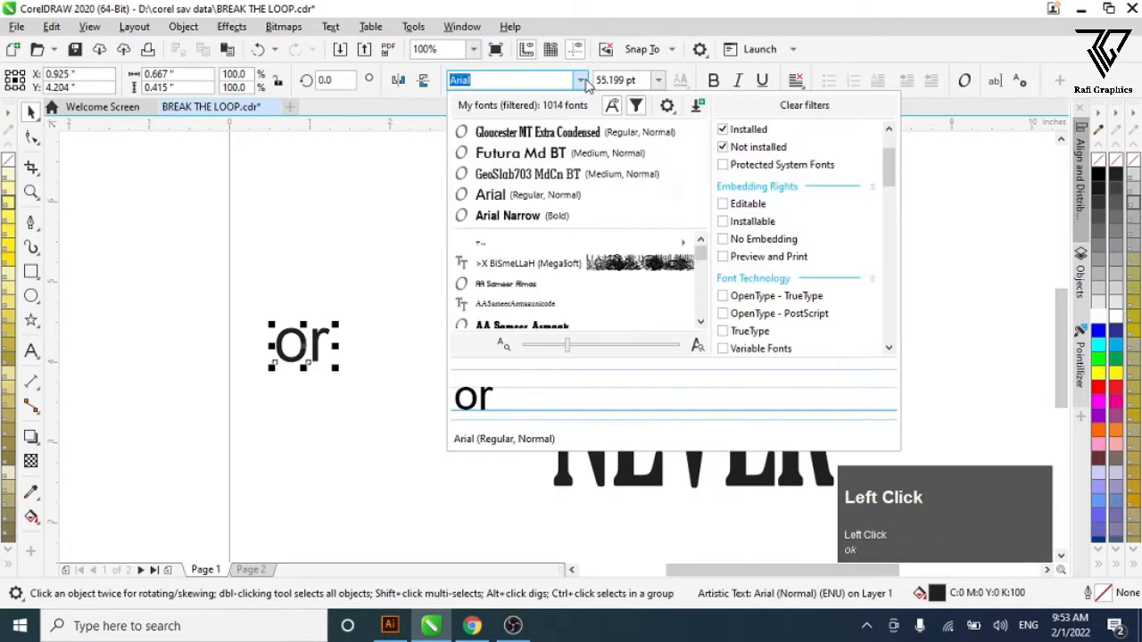
{"action": "left_click", "coordinate": [555, 153]}
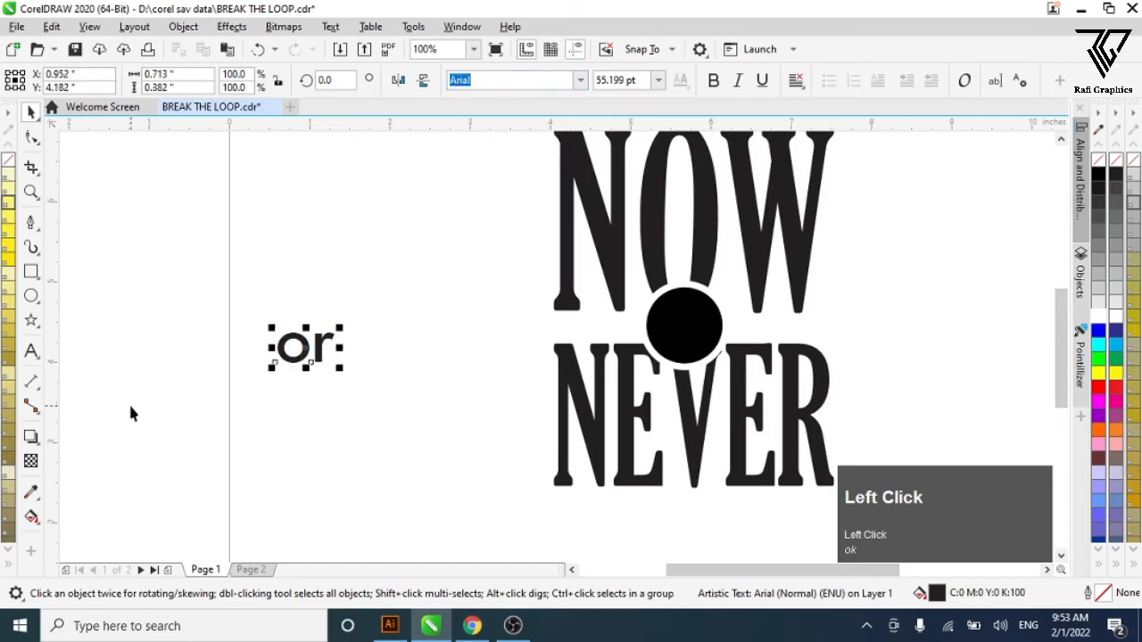
{"action": "left_click_drag", "start_coordinate": [303, 346], "coordinate": [684, 325]}
{"action": "left_click", "coordinate": [1098, 306]}
{"action": "scroll", "coordinate": [498, 383], "scroll_direction": "down", "scroll_amount": 4}
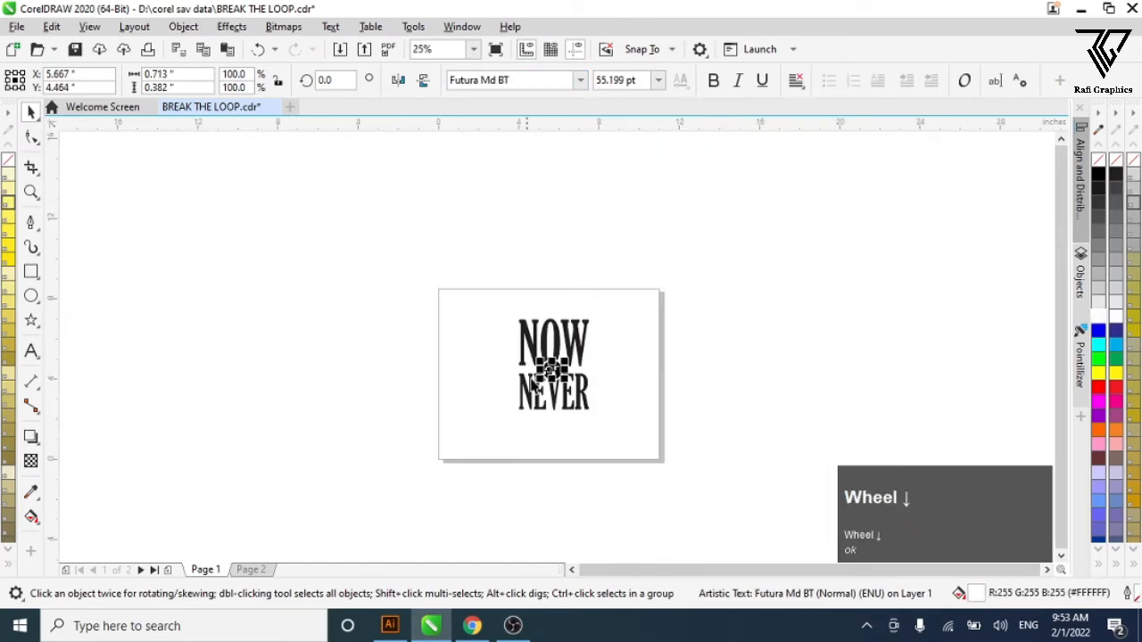
Scale "or" down around its centre to about 43 pt so it has more room inside the circle.
{"action": "scroll", "coordinate": [540, 370], "scroll_direction": "up", "scroll_amount": 6}
{"action": "scroll", "coordinate": [667, 410], "scroll_direction": "up", "scroll_amount": 2}
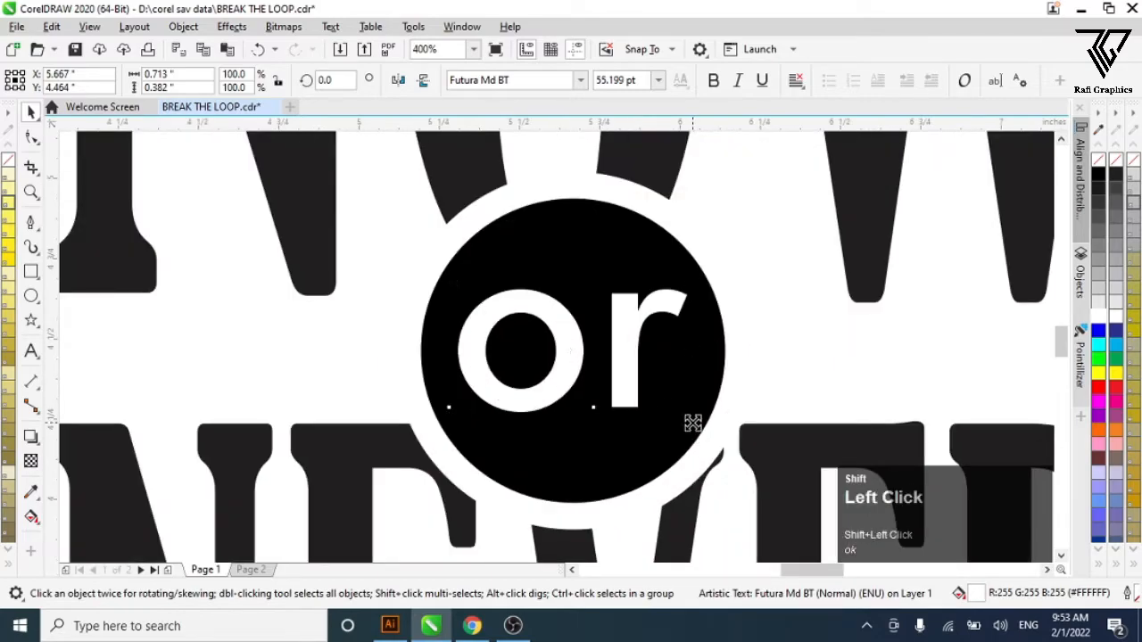
{"action": "left_click_drag", "start_coordinate": [689, 417], "coordinate": [665, 407]}
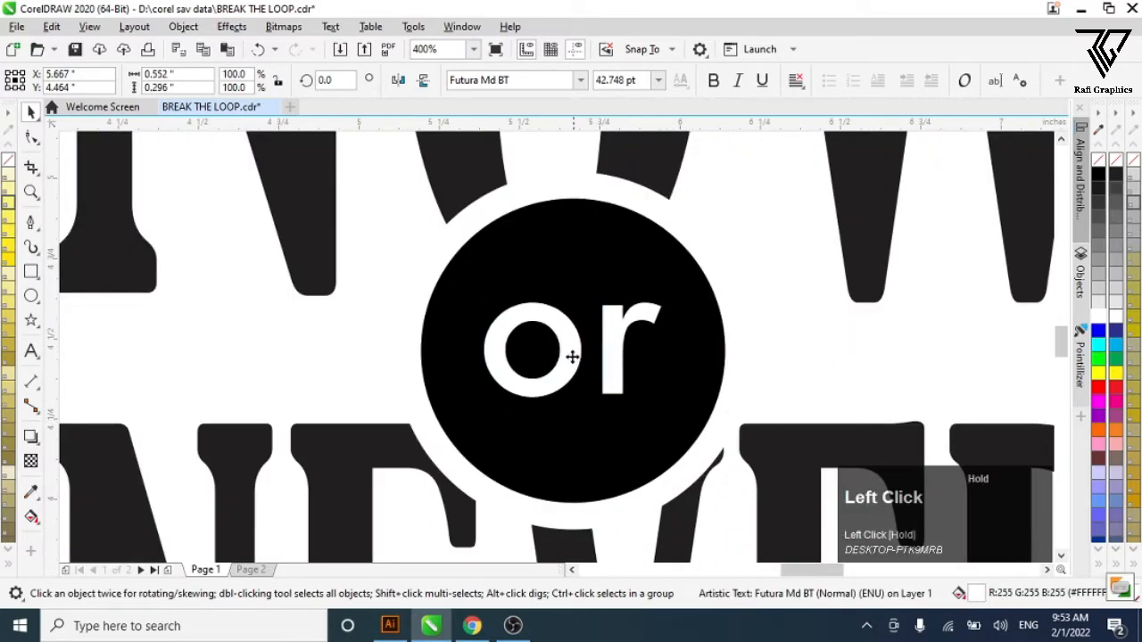
{"action": "scroll", "coordinate": [553, 366], "scroll_direction": "down", "scroll_amount": 4}
{"action": "left_click", "coordinate": [406, 368]}
{"action": "scroll", "coordinate": [363, 349], "scroll_direction": "down", "scroll_amount": 2}
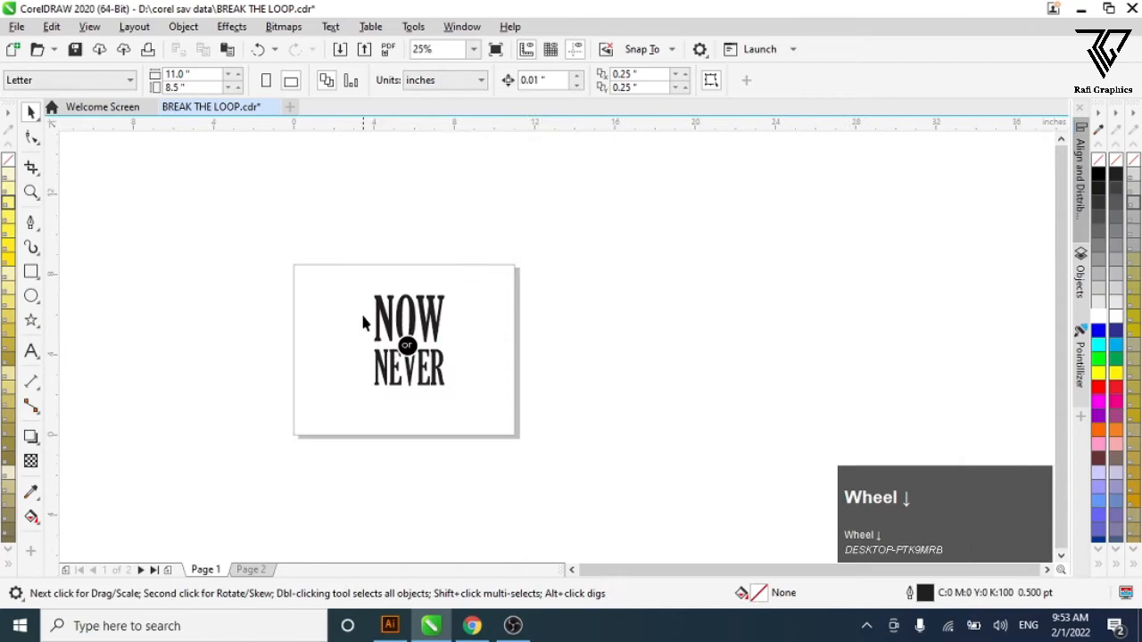
Move NEVER slightly straight down to widen the gap below NOW.
{"action": "scroll", "coordinate": [373, 344], "scroll_direction": "up", "scroll_amount": 1}
{"action": "scroll", "coordinate": [442, 453], "scroll_direction": "up", "scroll_amount": 1}
{"action": "left_click", "coordinate": [410, 425]}
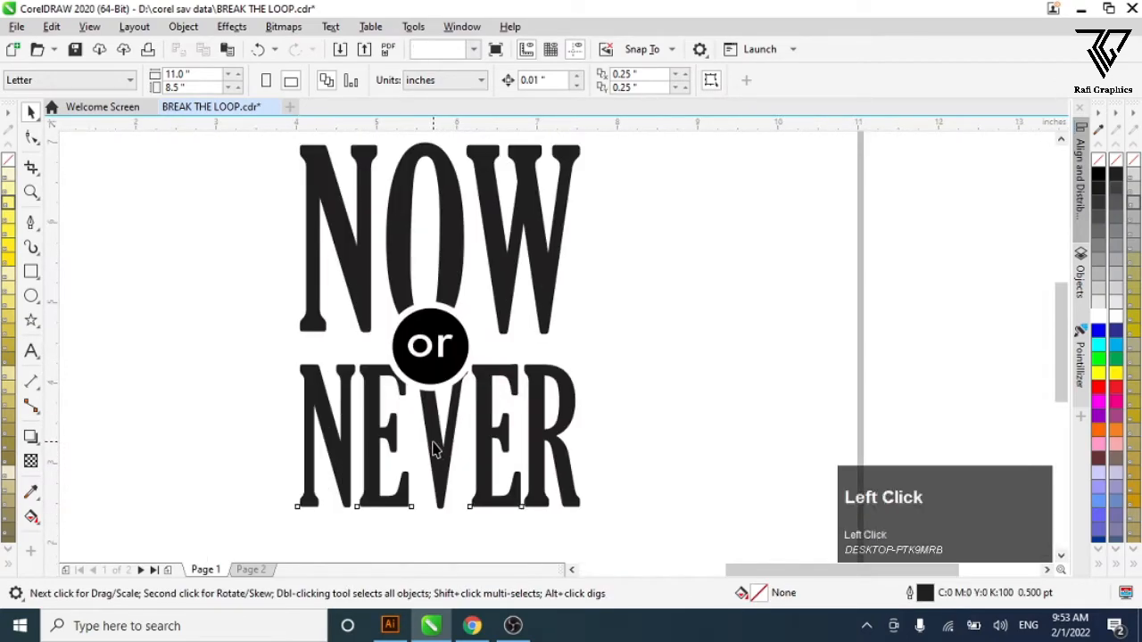
{"action": "scroll", "coordinate": [410, 424], "scroll_direction": "up", "scroll_amount": 1}
{"action": "left_click_drag", "start_coordinate": [455, 427], "coordinate": [455, 436]}
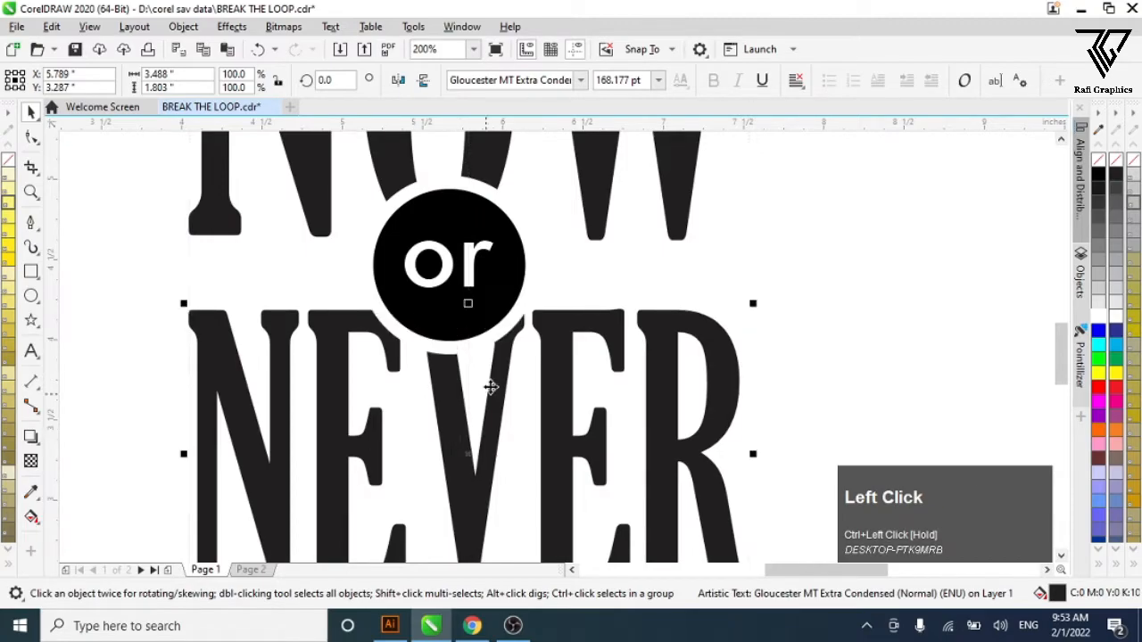
{"action": "scroll", "coordinate": [460, 419], "scroll_direction": "down", "scroll_amount": 1}
Move NOW slightly straight up, away from NEVER.
{"action": "left_click", "coordinate": [273, 307]}
{"action": "left_click", "coordinate": [444, 252]}
{"action": "left_click_drag", "start_coordinate": [443, 253], "coordinate": [446, 250]}
{"action": "scroll", "coordinate": [419, 237], "scroll_direction": "down", "scroll_amount": 2}
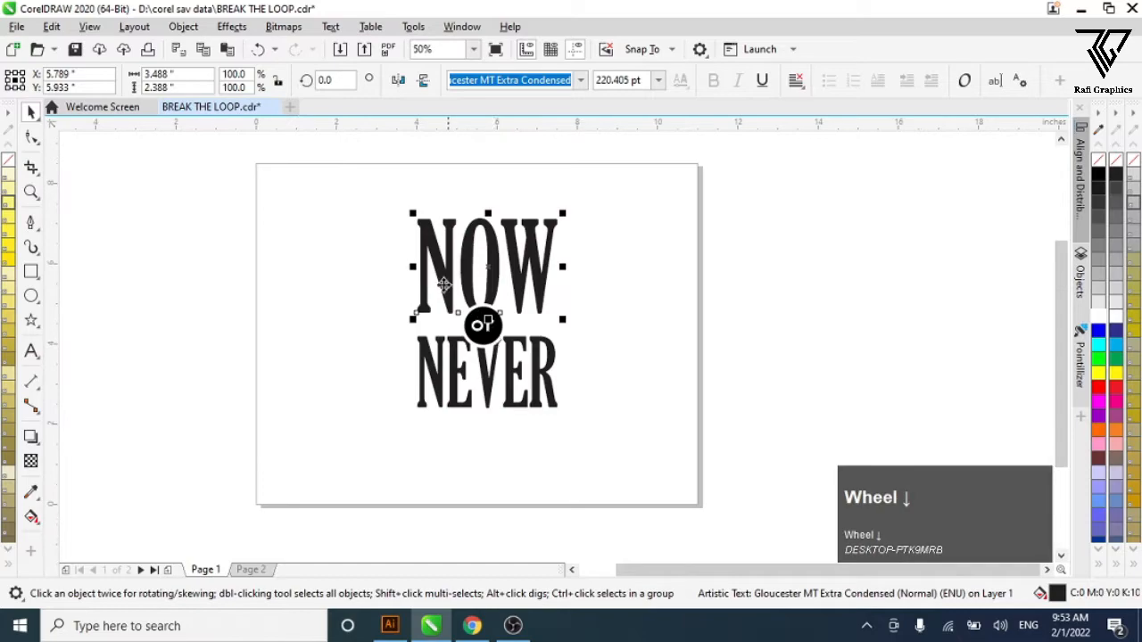
{"action": "left_click", "coordinate": [350, 247]}
{"action": "scroll", "coordinate": [419, 229], "scroll_direction": "up", "scroll_amount": 1}
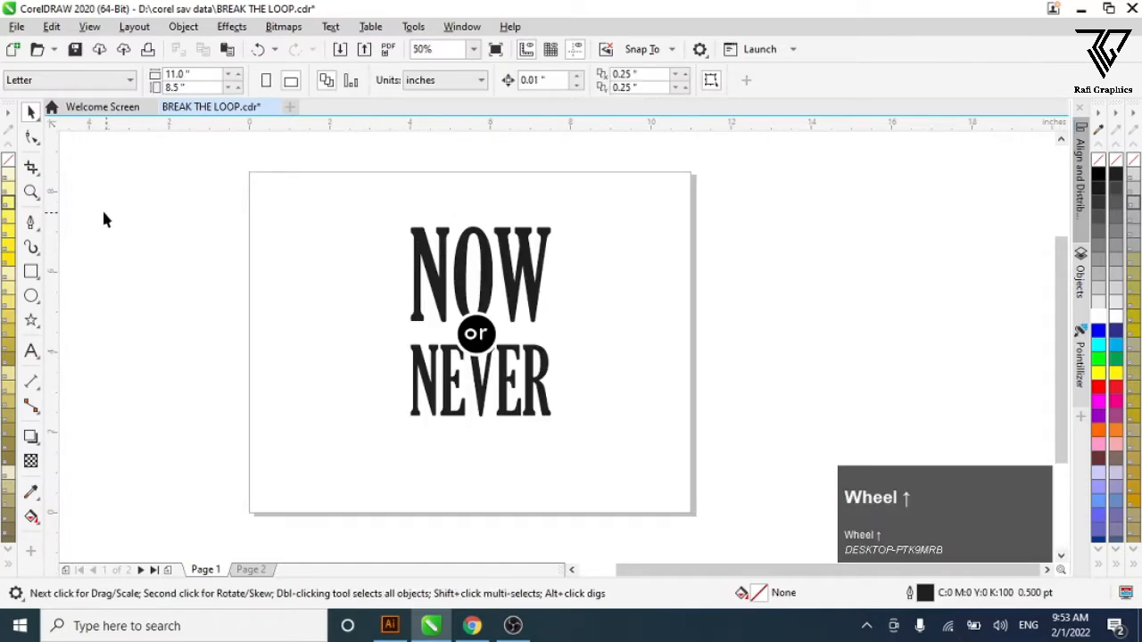
Draw a straight horizontal line about 3.49 inches long above NOW, spanning the word's full width.
{"action": "left_click", "coordinate": [31, 225]}
{"action": "scroll", "coordinate": [467, 223], "scroll_direction": "up", "scroll_amount": 2}
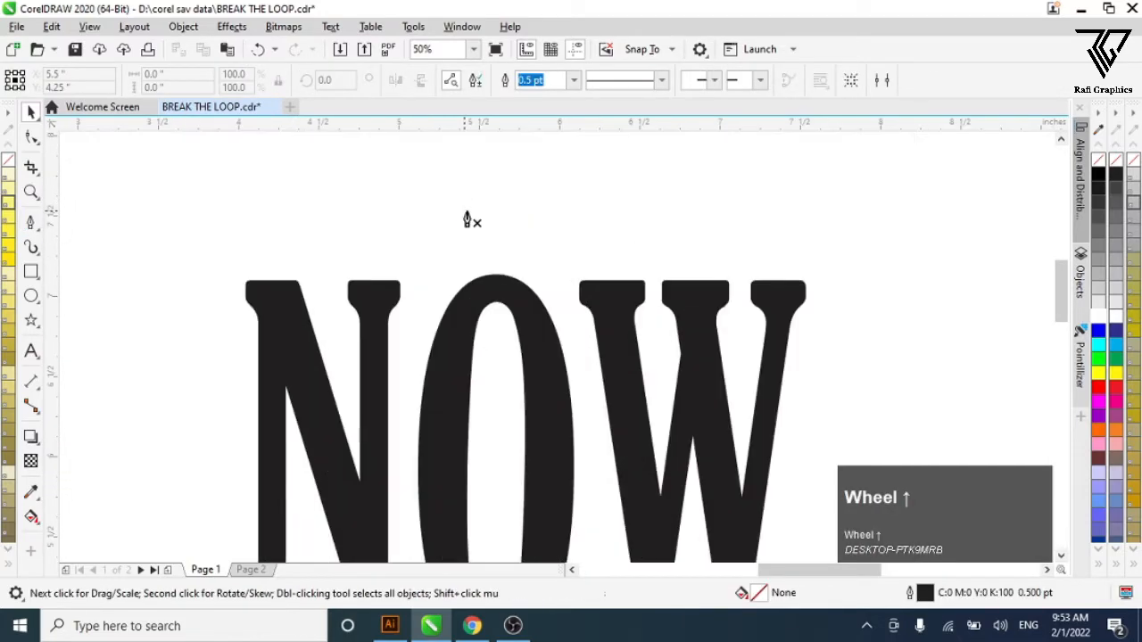
{"action": "left_click", "coordinate": [247, 230]}
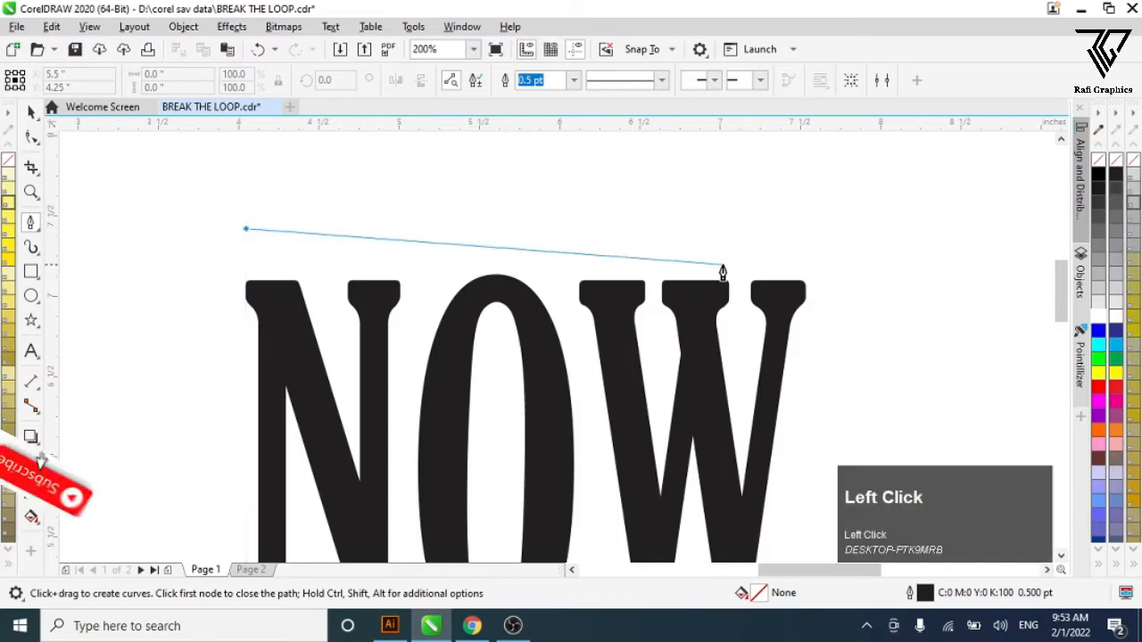
{"action": "key", "text": "shift"}
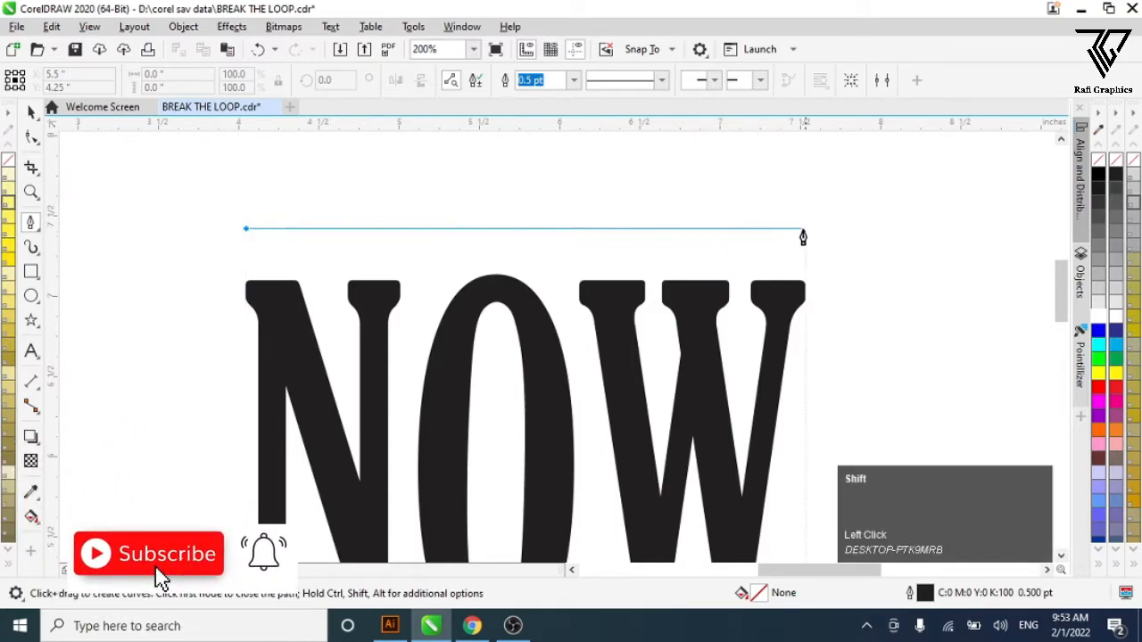
{"action": "left_click", "coordinate": [805, 230]}
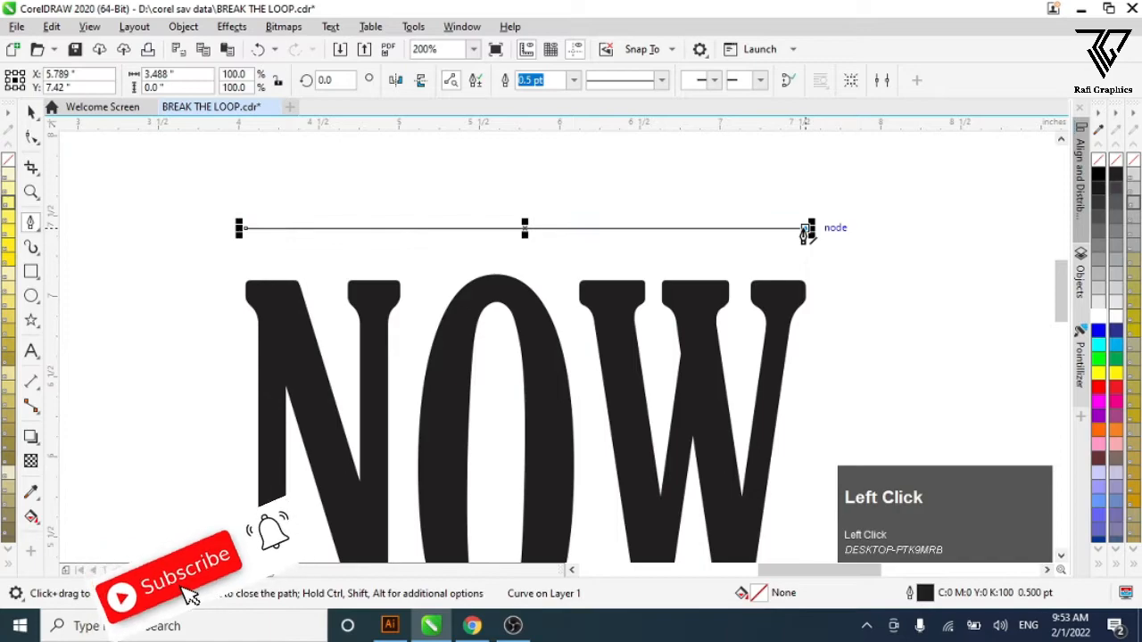
Close the line into a thin arched sliver about 0.04 inches tall with a black fill and no outline.
{"action": "left_click_drag", "start_coordinate": [244, 230], "coordinate": [503, 222]}
{"action": "key", "text": "space"}
{"action": "left_click", "coordinate": [1098, 175]}
{"action": "right_click", "coordinate": [1098, 160]}
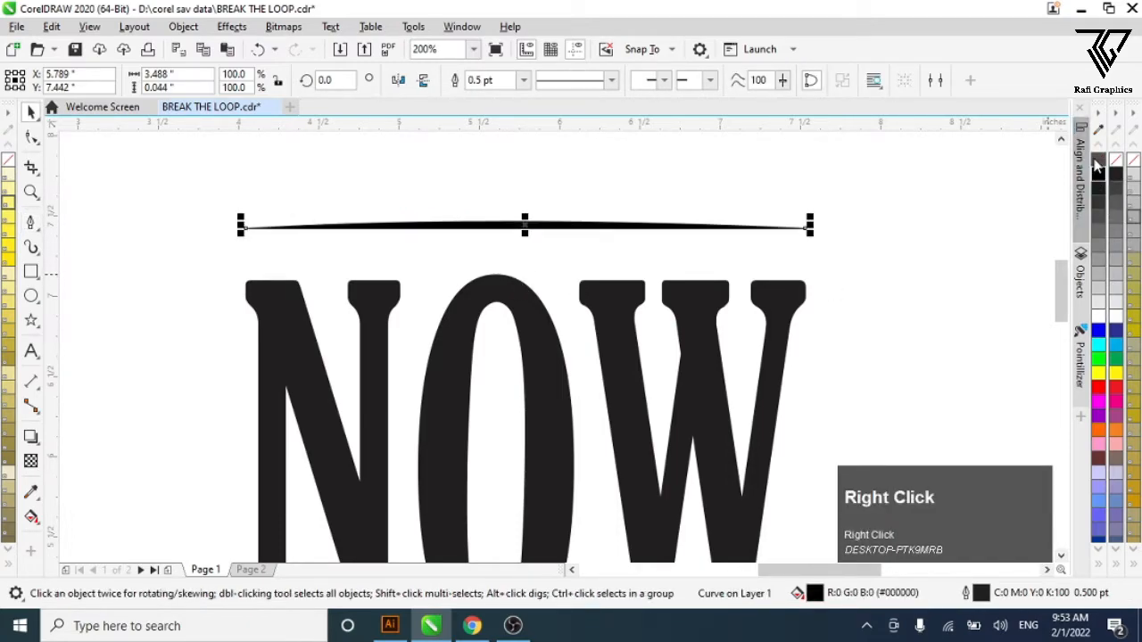
Apply a Gaussian Blur with a 1.8 pixel radius to the thin black shape above NOW.
{"action": "left_click", "coordinate": [231, 27]}
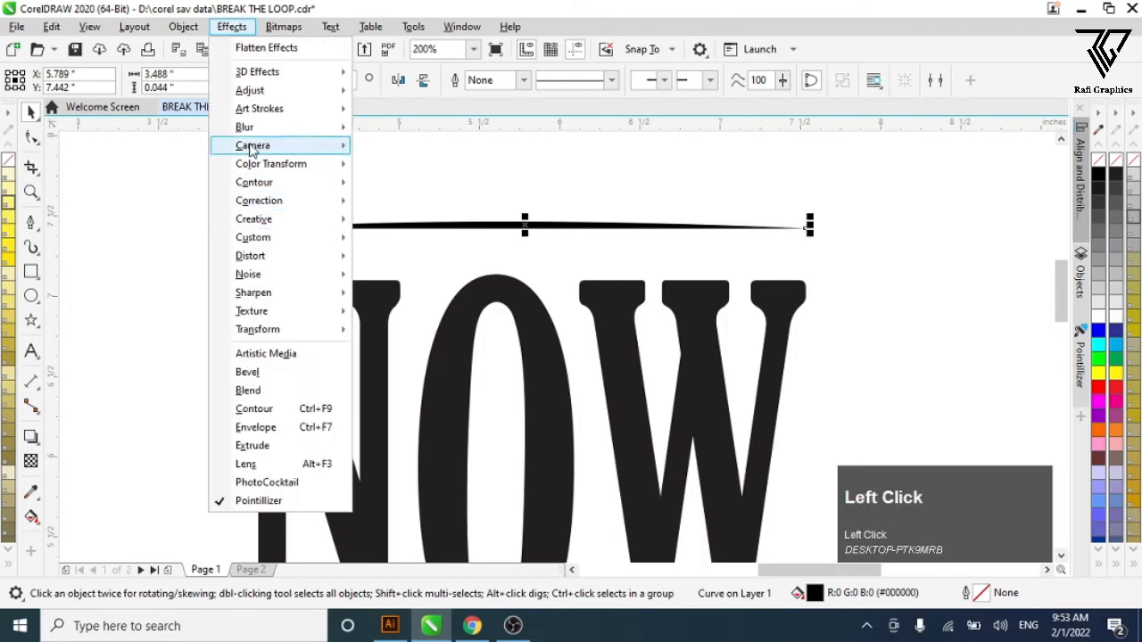
{"action": "mouse_move", "coordinate": [253, 127]}
{"action": "left_click", "coordinate": [420, 172]}
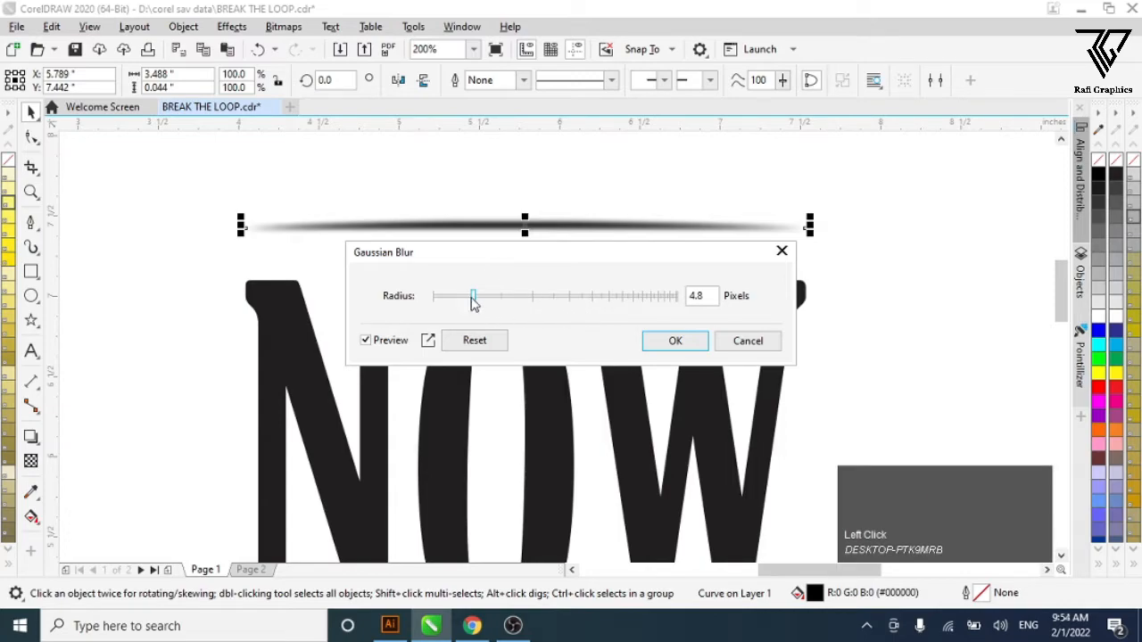
{"action": "left_click_drag", "start_coordinate": [462, 300], "coordinate": [451, 302]}
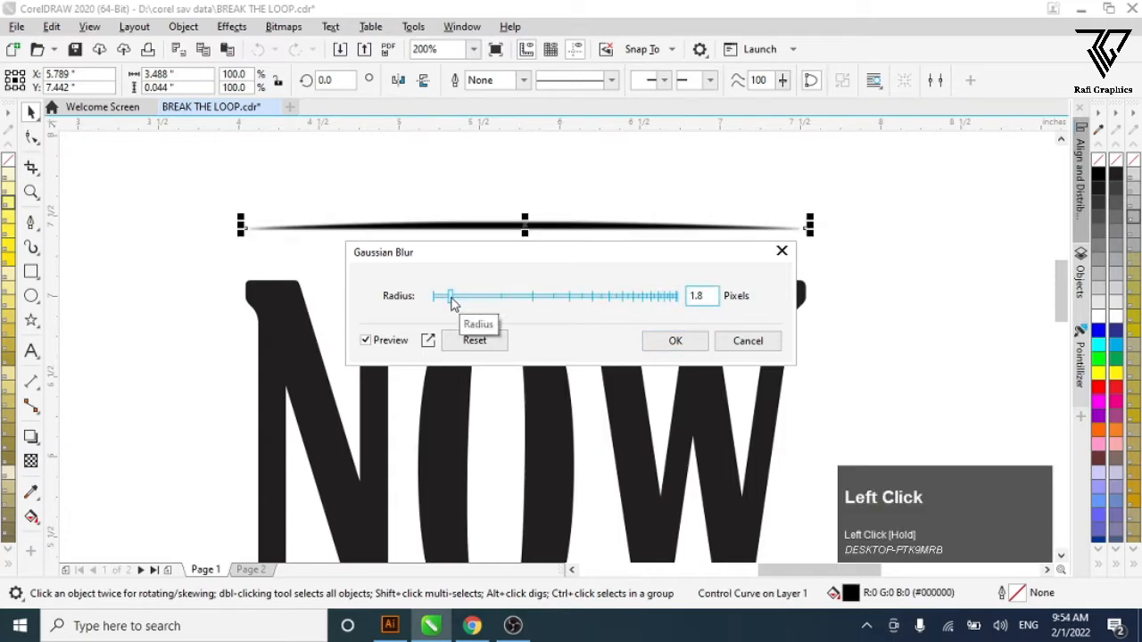
{"action": "left_click", "coordinate": [674, 342]}
Copy the blurred stroke directly below the original and move the copy up so the two sit close together.
{"action": "left_click_drag", "start_coordinate": [525, 225], "coordinate": [526, 252]}
{"action": "right_click", "coordinate": [524, 238]}
{"action": "scroll", "coordinate": [428, 195], "scroll_direction": "down", "scroll_amount": 1}
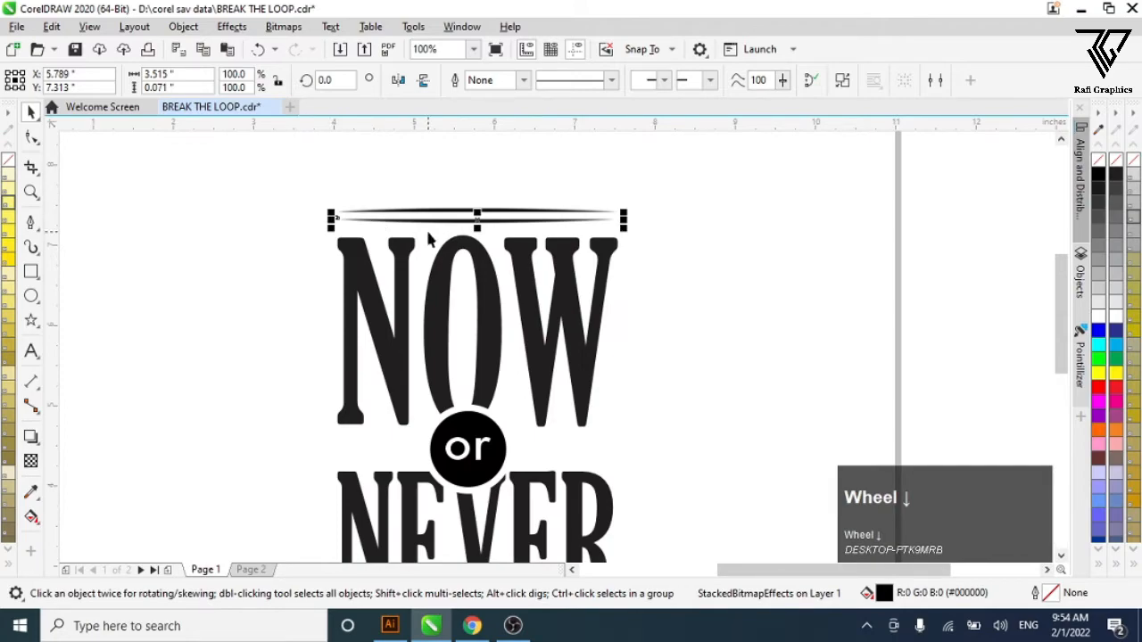
{"action": "scroll", "coordinate": [451, 233], "scroll_direction": "up", "scroll_amount": 1}
{"action": "left_click_drag", "start_coordinate": [505, 231], "coordinate": [501, 221]}
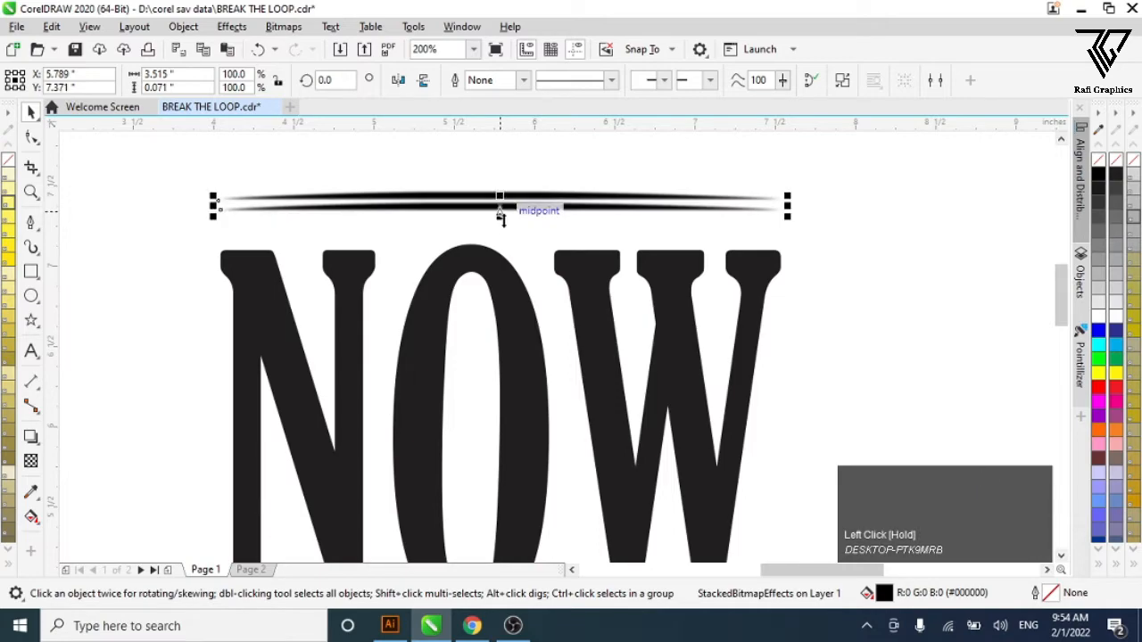
{"action": "scroll", "coordinate": [380, 204], "scroll_direction": "down", "scroll_amount": 1}
{"action": "left_click", "coordinate": [232, 209]}
{"action": "scroll", "coordinate": [417, 253], "scroll_direction": "down", "scroll_amount": 1}
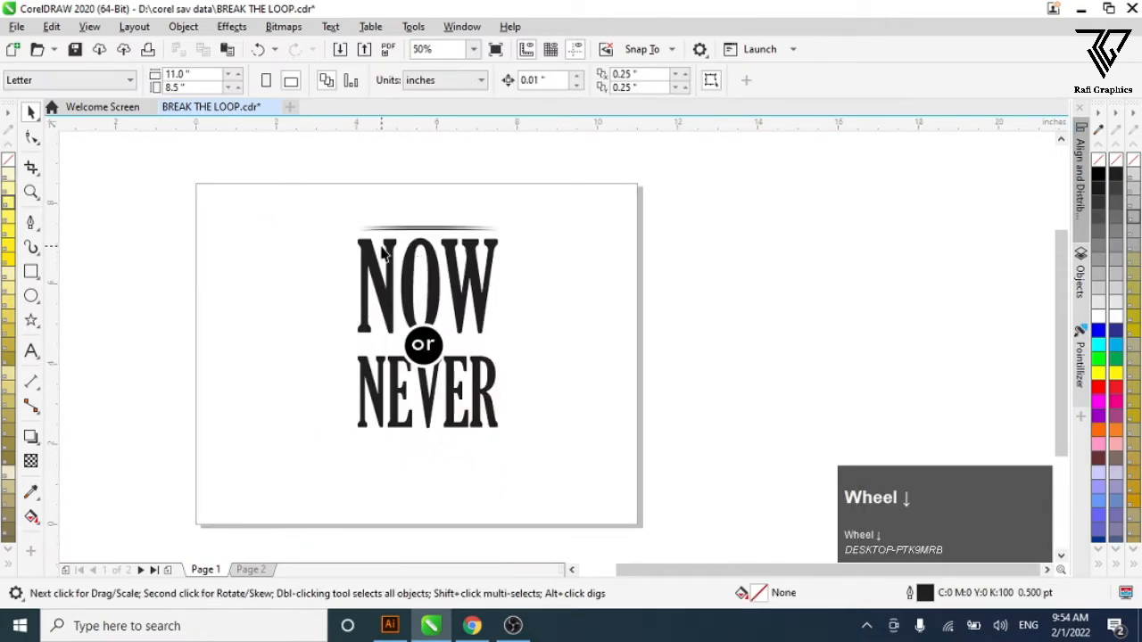
Select both blurred strokes above NOW and place a copy of them straight below NEVER.
{"action": "left_click_drag", "start_coordinate": [352, 191], "coordinate": [513, 243]}
{"action": "scroll", "coordinate": [514, 244], "scroll_direction": "up", "scroll_amount": 1}
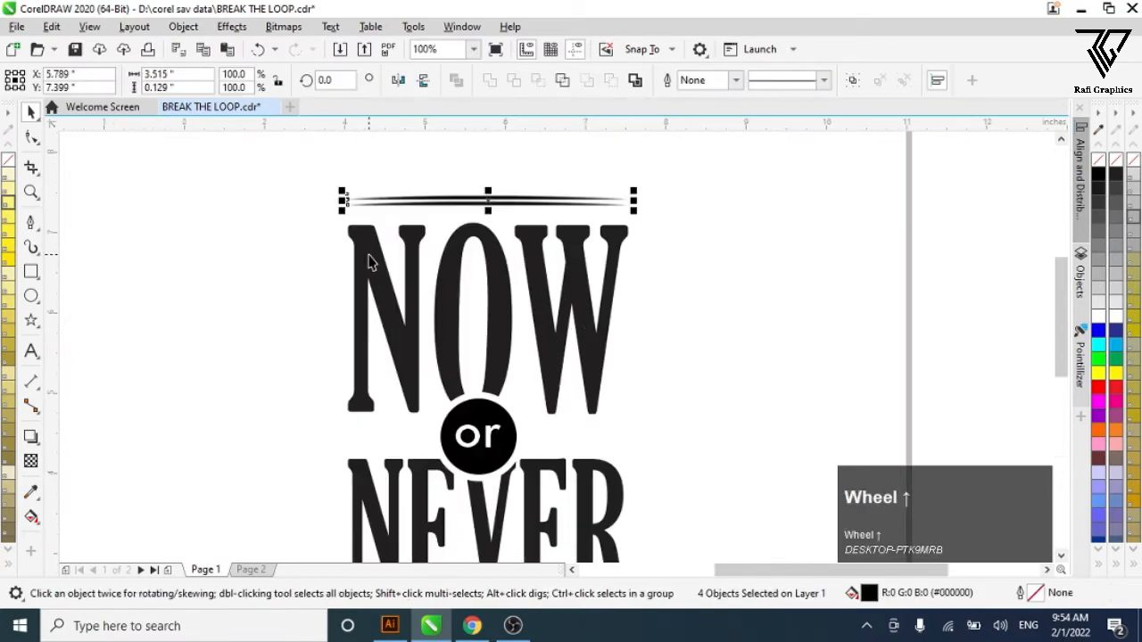
{"action": "scroll", "coordinate": [487, 212], "scroll_direction": "down", "scroll_amount": 1}
{"action": "left_click_drag", "start_coordinate": [483, 198], "coordinate": [480, 407]}
{"action": "right_click", "coordinate": [480, 407]}
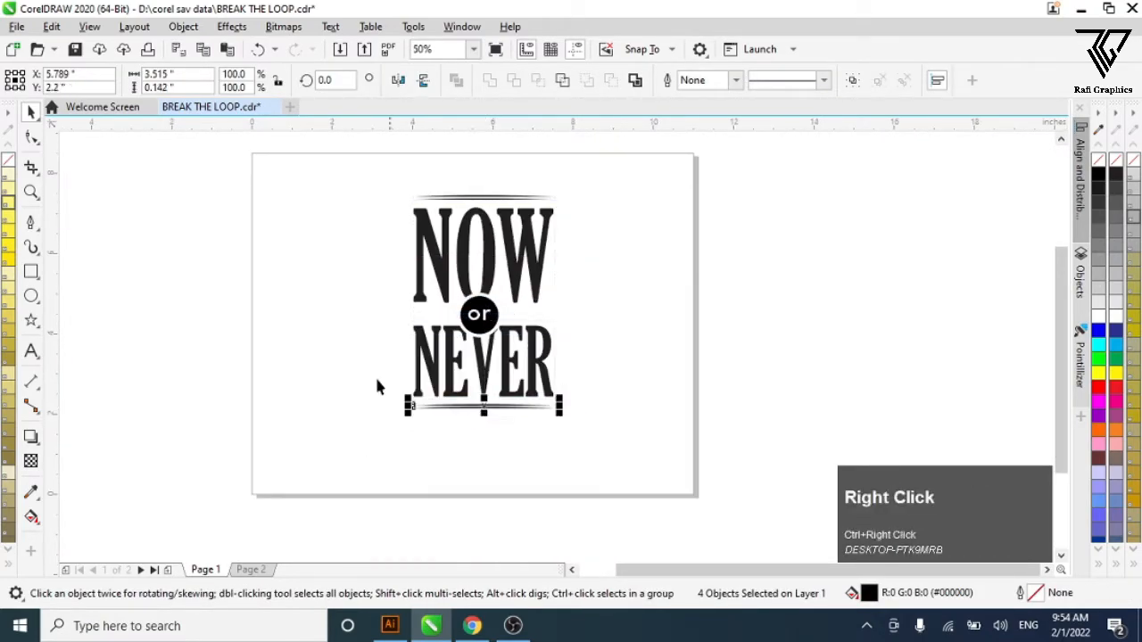
{"action": "left_click", "coordinate": [348, 362]}
{"action": "scroll", "coordinate": [378, 299], "scroll_direction": "up", "scroll_amount": 1}
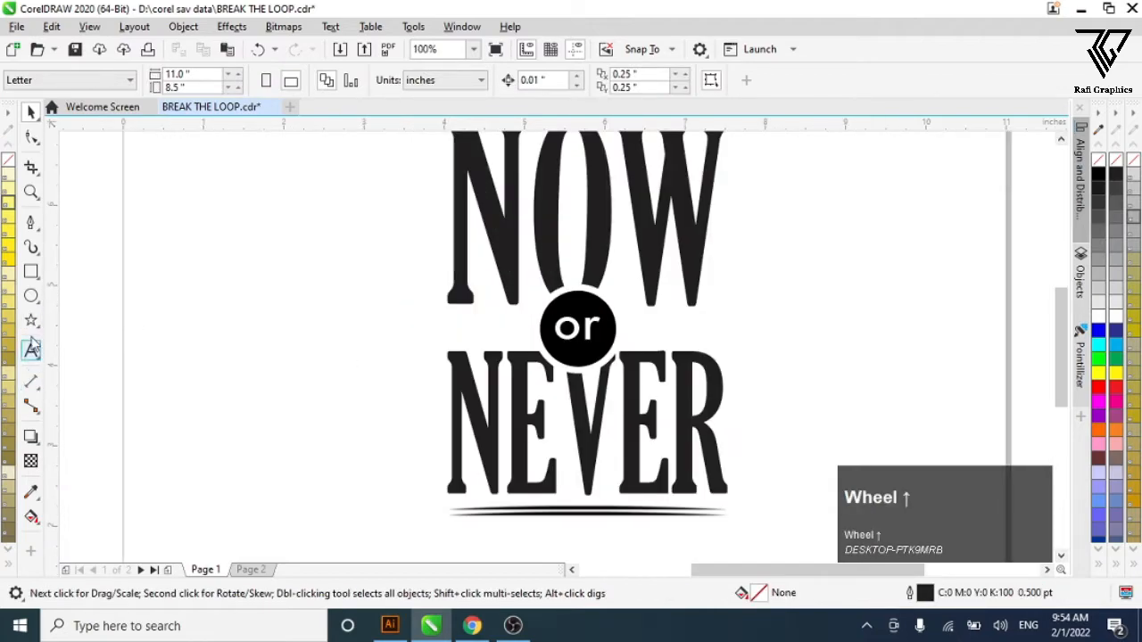
Draw a five-pointed star about 0.24 inches wide between NOW and NEVER, to the left of the circle.
{"action": "left_click", "coordinate": [31, 321]}
{"action": "scroll", "coordinate": [500, 339], "scroll_direction": "up", "scroll_amount": 1}
{"action": "scroll", "coordinate": [476, 342], "scroll_direction": "up", "scroll_amount": 1}
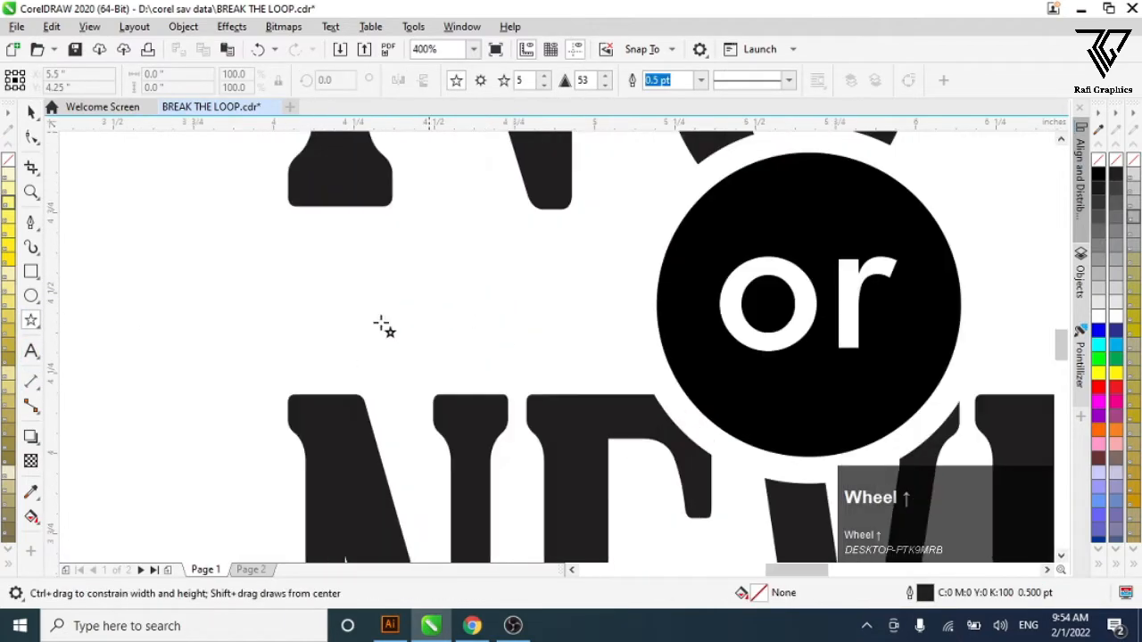
{"action": "left_click_drag", "start_coordinate": [314, 273], "coordinate": [357, 351]}
{"action": "key", "text": "space"}
Copy the star horizontally towards the circle and shift the original star slightly right.
{"action": "left_click_drag", "start_coordinate": [366, 308], "coordinate": [522, 314]}
{"action": "right_click", "coordinate": [522, 313]}
{"action": "left_click", "coordinate": [337, 308]}
{"action": "left_click_drag", "start_coordinate": [336, 309], "coordinate": [370, 311]}
{"action": "scroll", "coordinate": [328, 308], "scroll_direction": "down", "scroll_amount": 2}
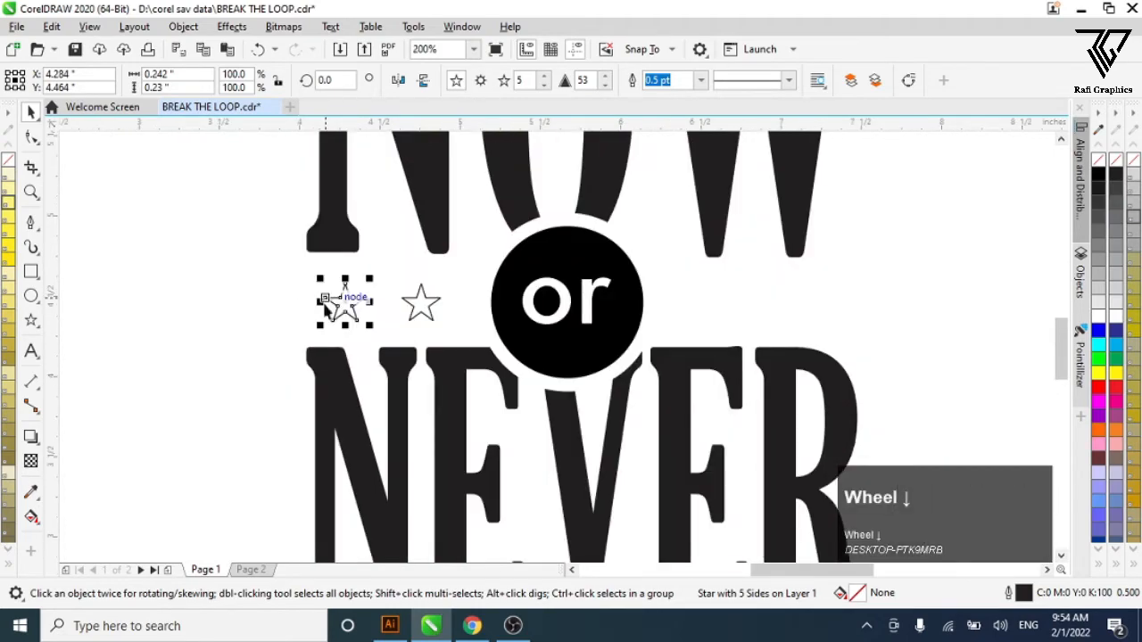
Select both stars and place a horizontally aligned copy of the pair on the other side of the circle.
{"action": "left_click", "coordinate": [413, 308], "text": "shift"}
{"action": "scroll", "coordinate": [322, 308], "scroll_direction": "down", "scroll_amount": 2}
{"action": "scroll", "coordinate": [361, 316], "scroll_direction": "up", "scroll_amount": 1}
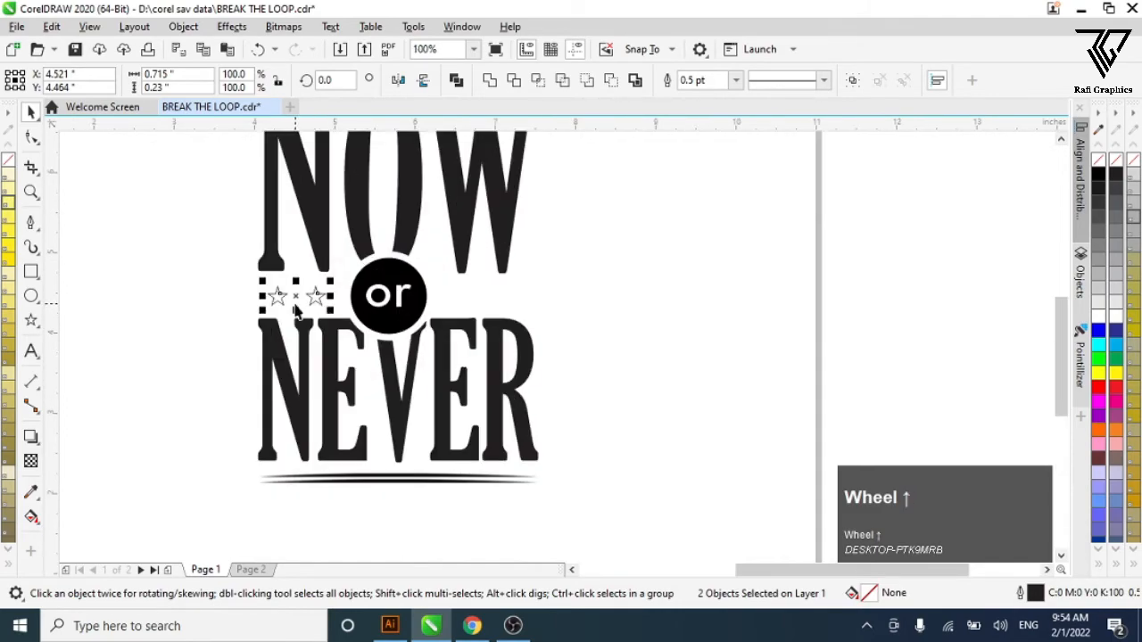
{"action": "left_click_drag", "start_coordinate": [297, 308], "coordinate": [478, 300]}
{"action": "right_click", "coordinate": [478, 300], "text": "ctrl"}
Fill the star pairs on both sides of the "or" circle with solid black.
{"action": "left_click", "coordinate": [1098, 177]}
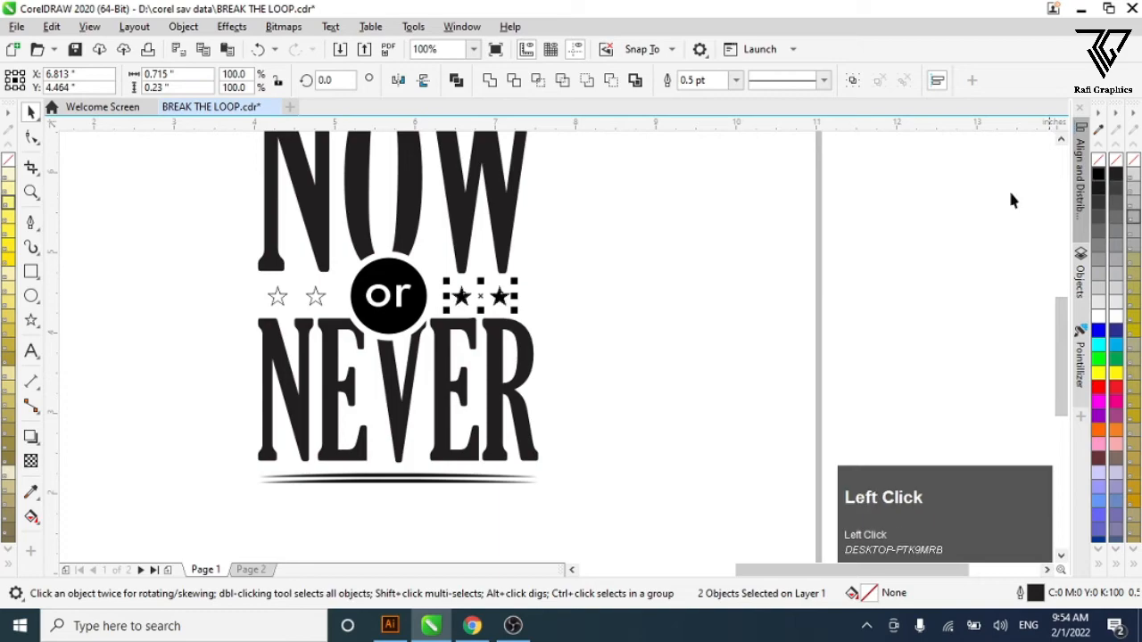
{"action": "left_click_drag", "start_coordinate": [213, 288], "coordinate": [346, 317]}
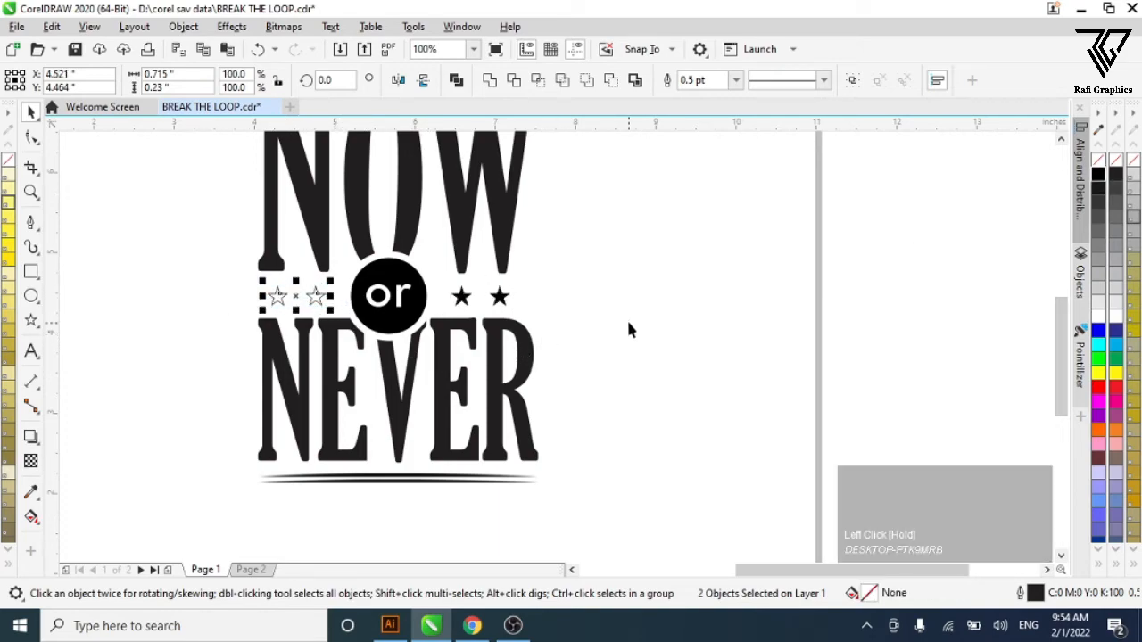
{"action": "left_click", "coordinate": [1097, 175]}
{"action": "left_click", "coordinate": [593, 351]}
Frame the whole NOW or NEVER design closely in the view and preview it full screen.
{"action": "scroll", "coordinate": [589, 348], "scroll_direction": "down", "scroll_amount": 2}
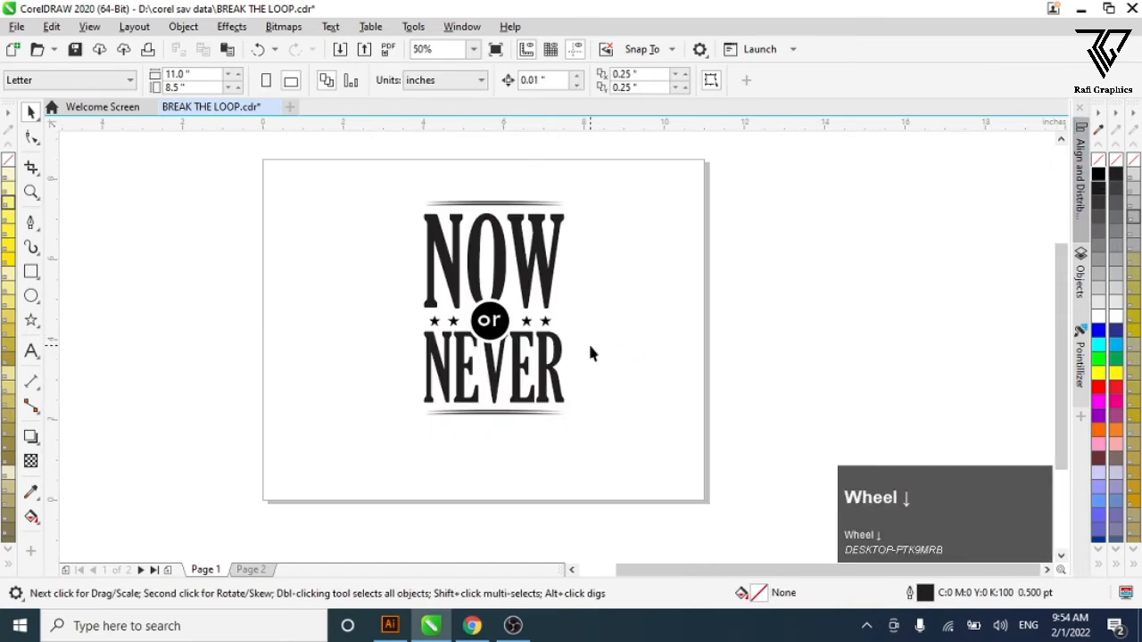
{"action": "left_click", "coordinate": [31, 192]}
{"action": "left_click_drag", "start_coordinate": [398, 187], "coordinate": [535, 392]}
{"action": "left_click_drag", "start_coordinate": [590, 426], "coordinate": [591, 426]}
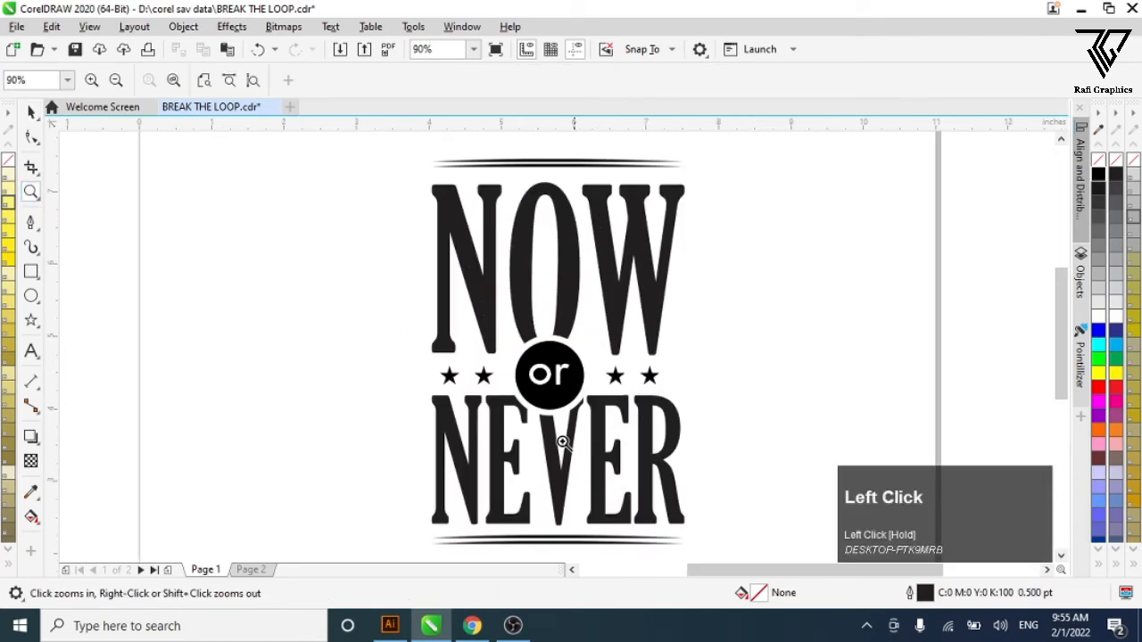
{"action": "left_click", "coordinate": [29, 111]}
{"action": "key", "text": "F9"}
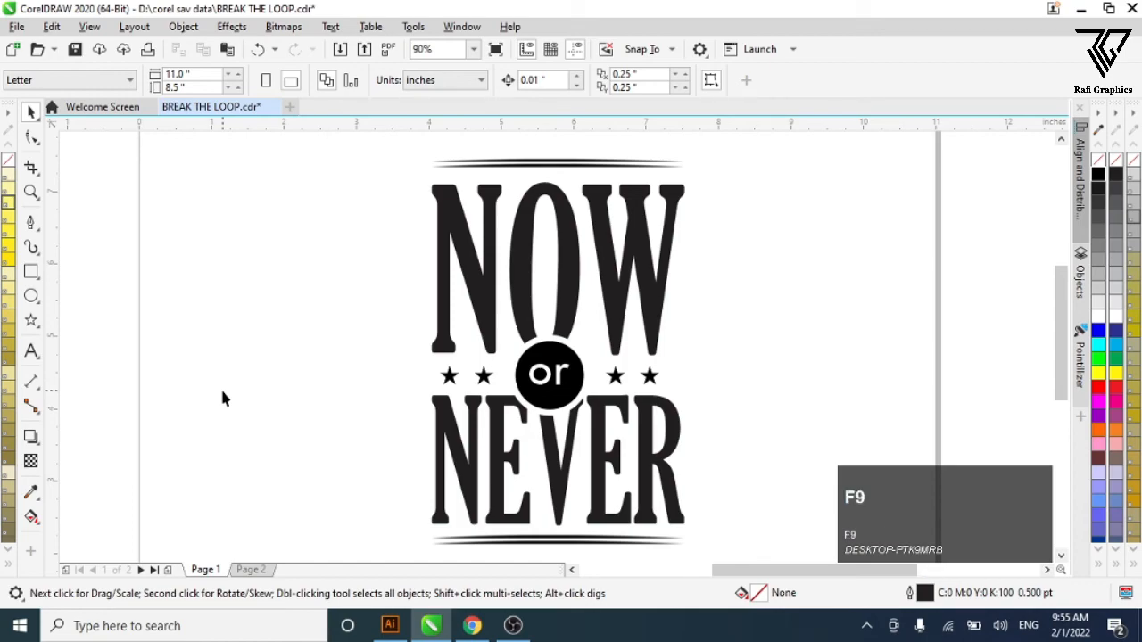